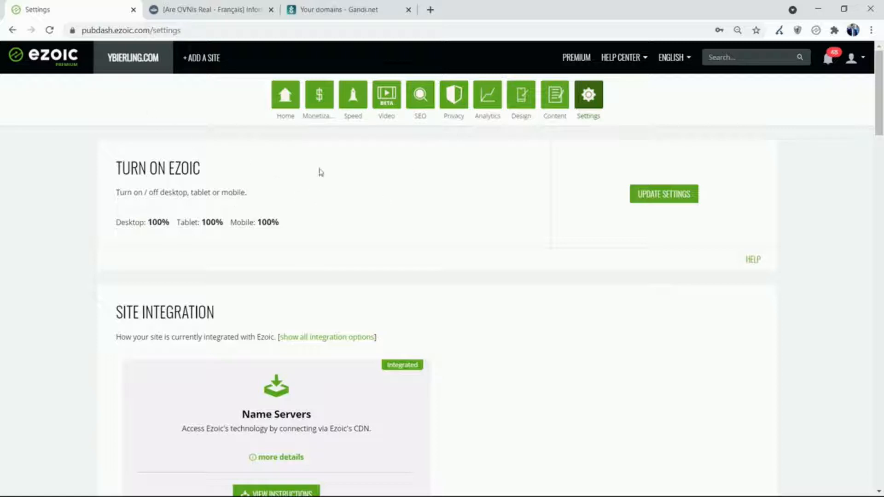
Copy the web address of the Are OVNIs Real site's home page.
left_click(173, 11)
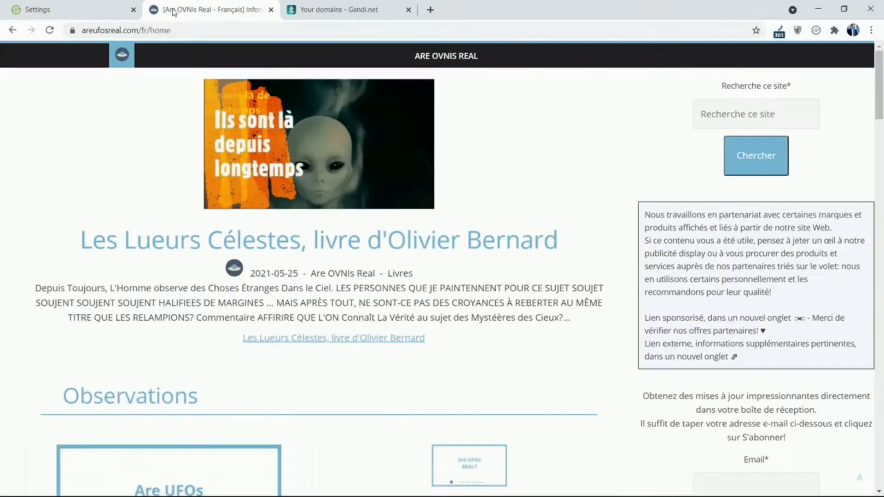
left_click(145, 31)
key("ctrl+c")
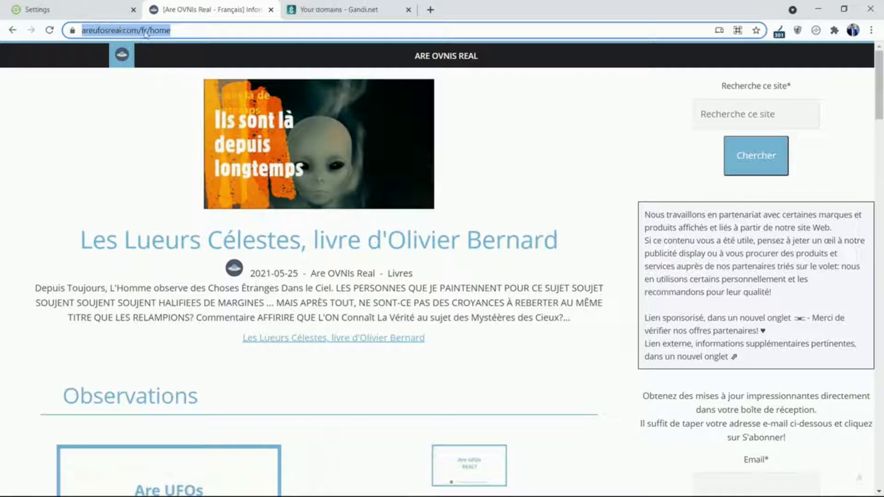
Return to the Ezoic dashboard and set its interface language to Français.
left_click(96, 17)
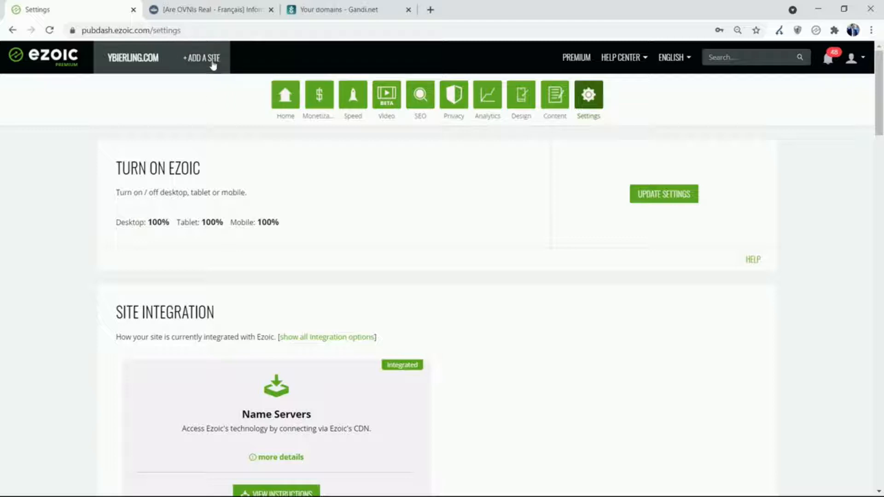
left_click(673, 58)
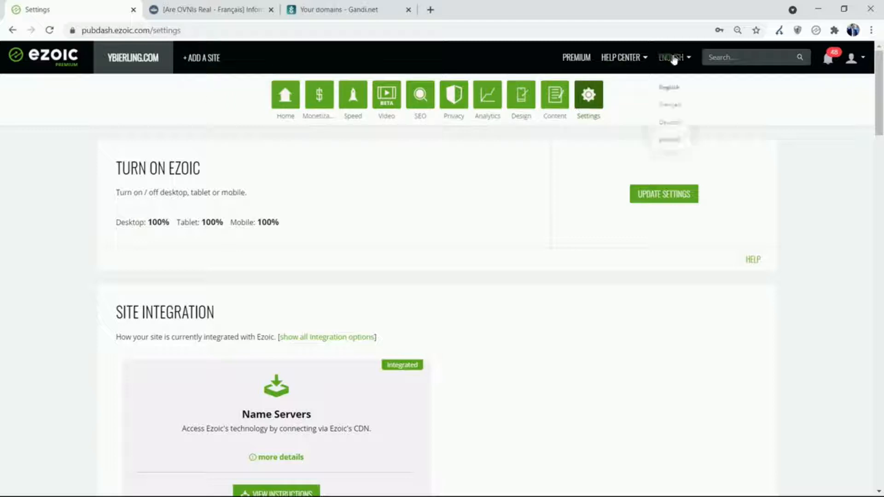
left_click(657, 105)
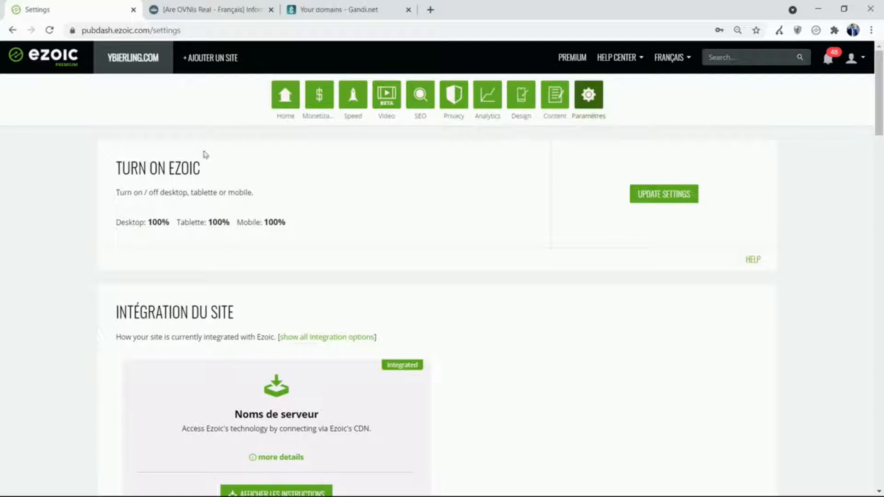
left_click(210, 58)
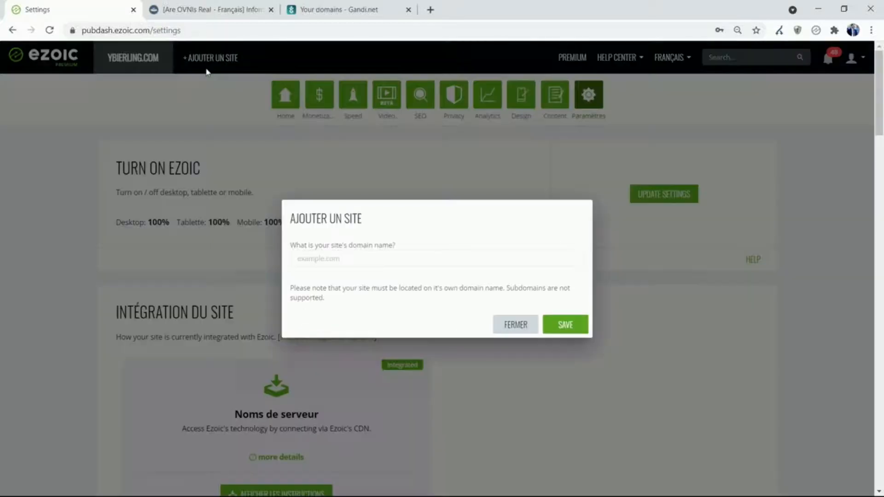
left_click(349, 255)
key("ctrl+v")
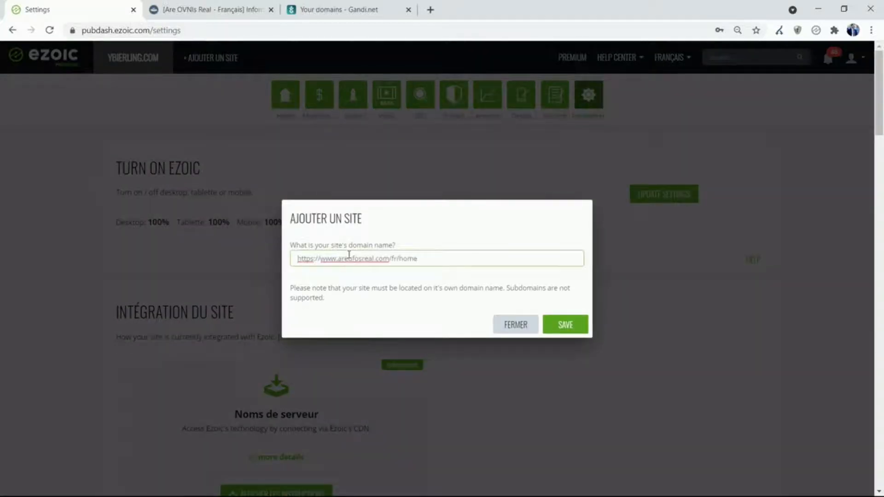
left_click(562, 324)
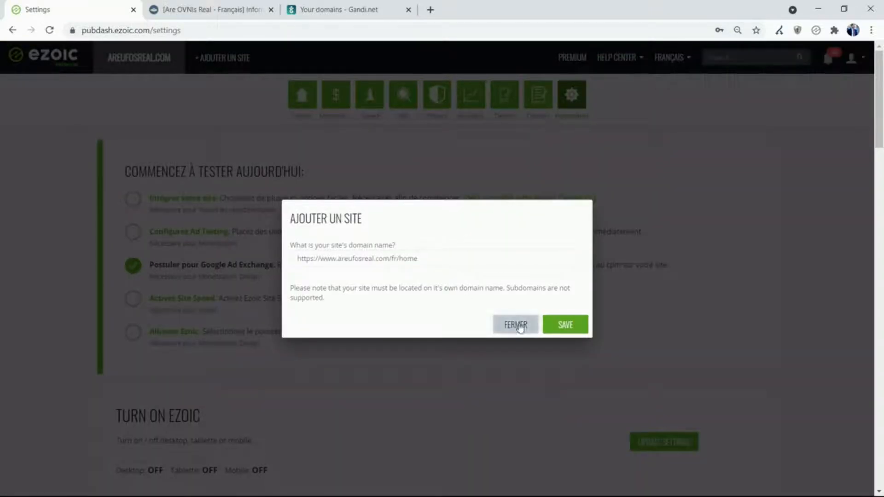
left_click(570, 326)
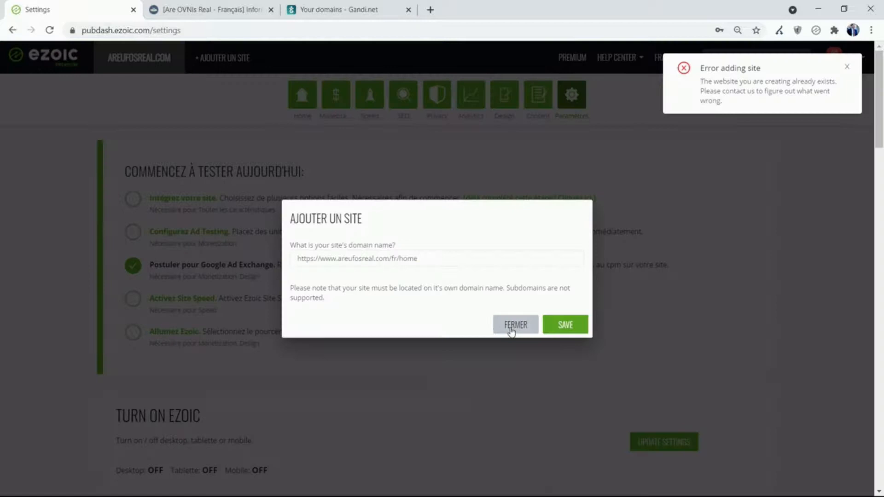
left_click(509, 327)
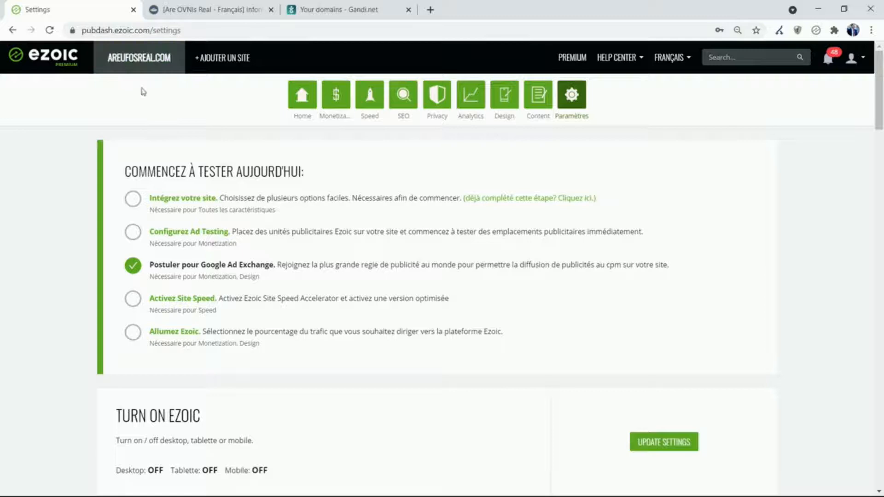
Look through the site's content options and settings, including the name server, SSL and DNS record sections.
left_click(538, 111)
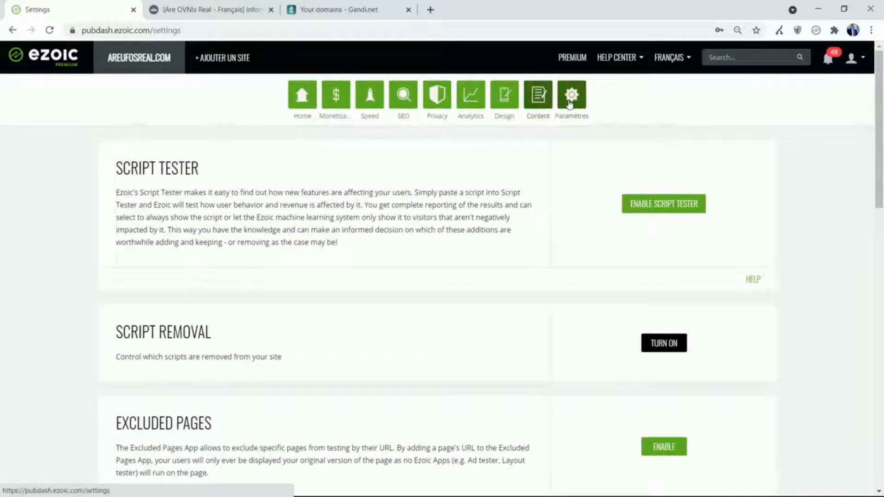
left_click(569, 102)
scroll(459, 189, "down", 20)
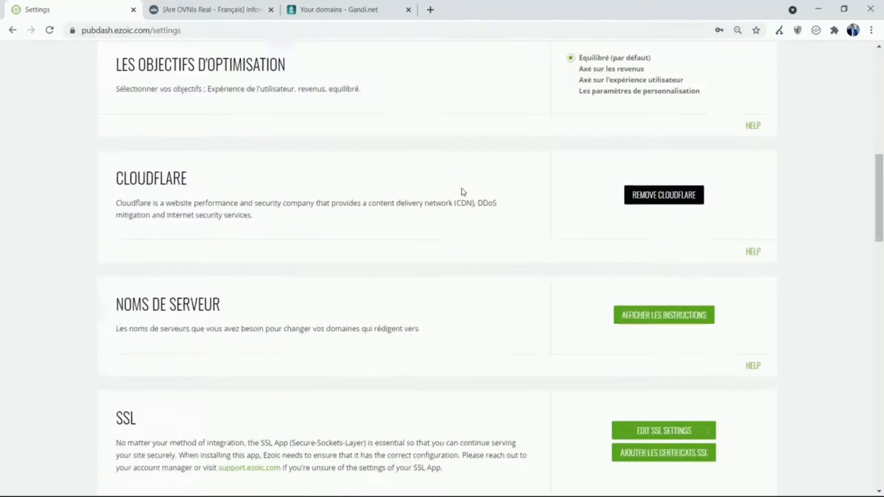
scroll(485, 167, "down", 5)
scroll(487, 175, "up", 20)
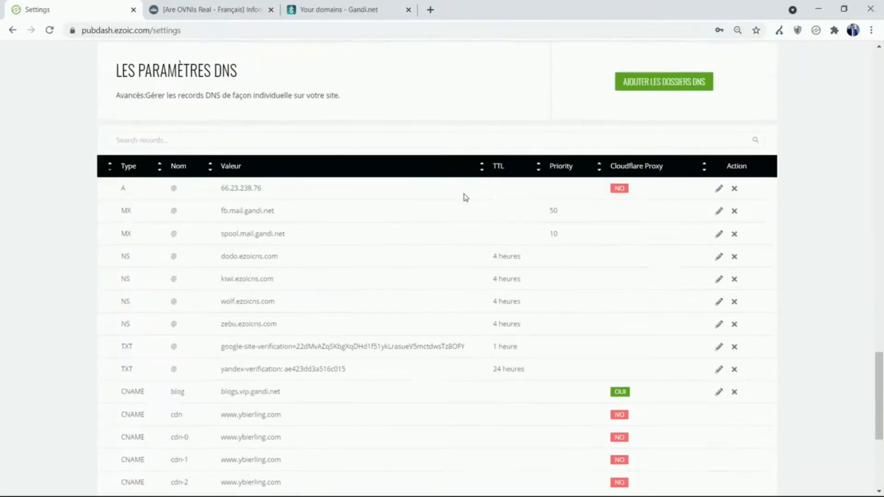
scroll(462, 189, "up", 8)
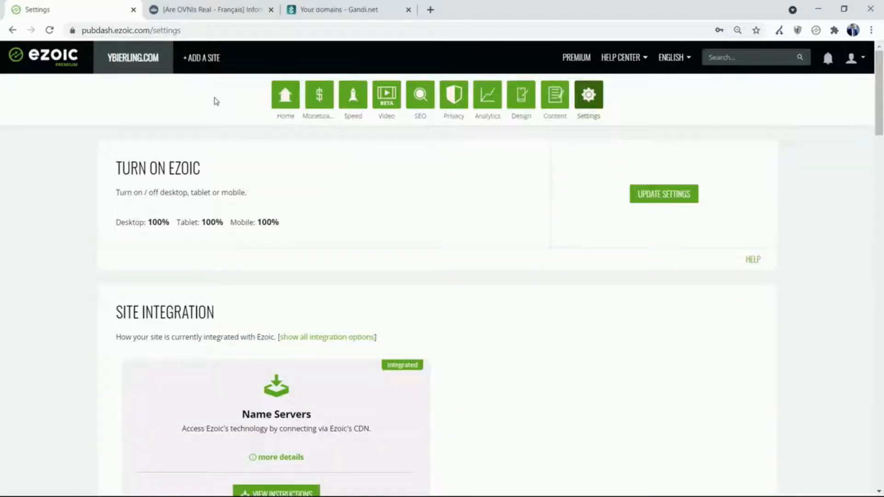
Select areufosreal.com as the active site and open its site integration page to review the available methods.
left_click(145, 69)
left_click(784, 174)
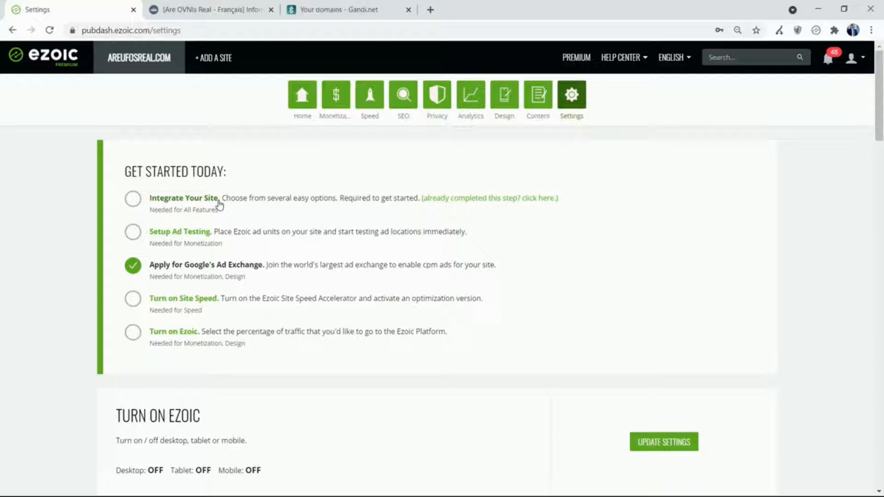
left_click(194, 201)
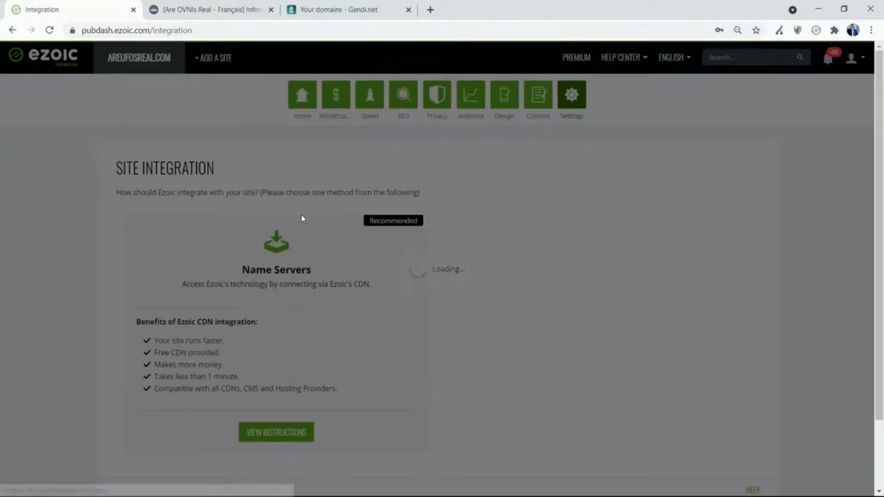
scroll(247, 242, "down", 2)
scroll(240, 299, "up", 2)
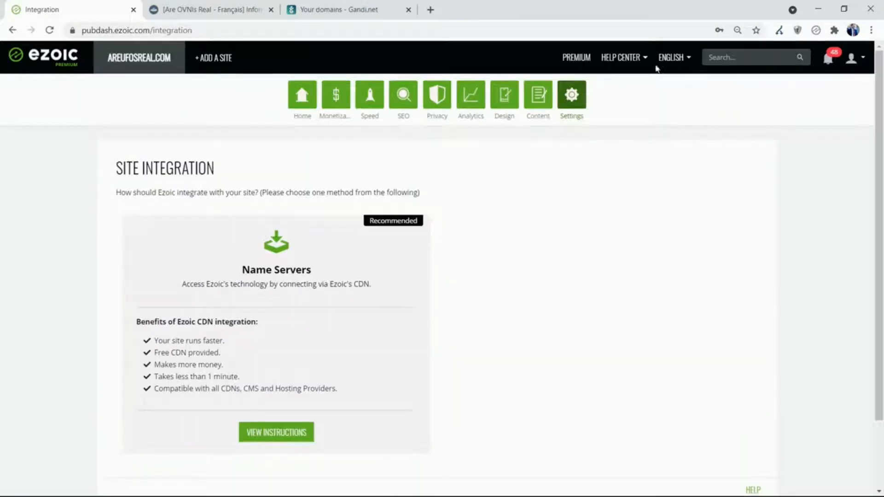
Set the interface language to Français and open the instructions for integration by name servers.
left_click(671, 58)
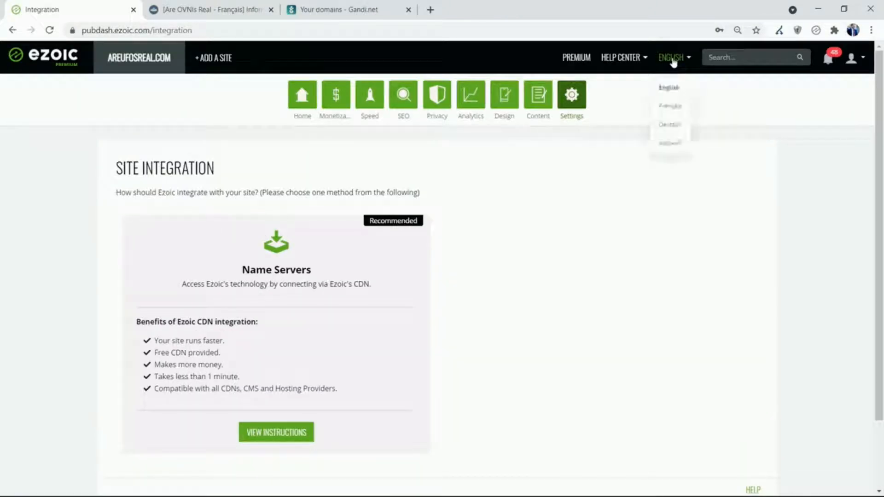
left_click(671, 106)
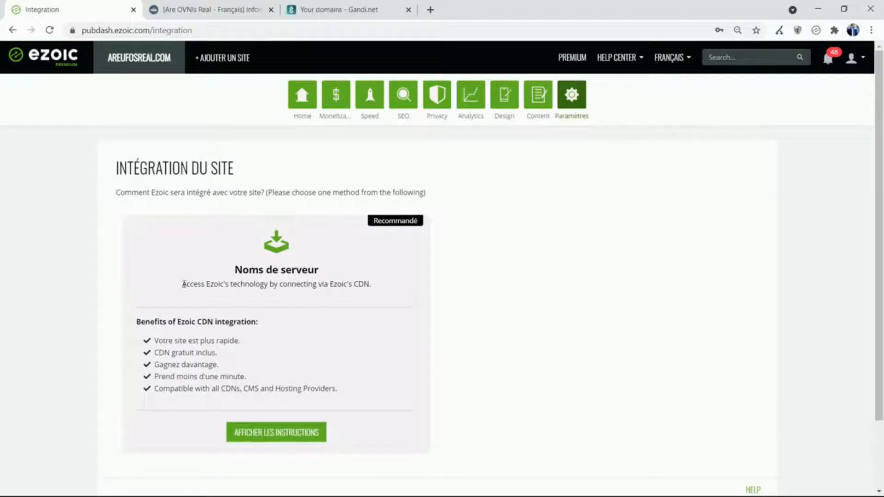
left_click(278, 434)
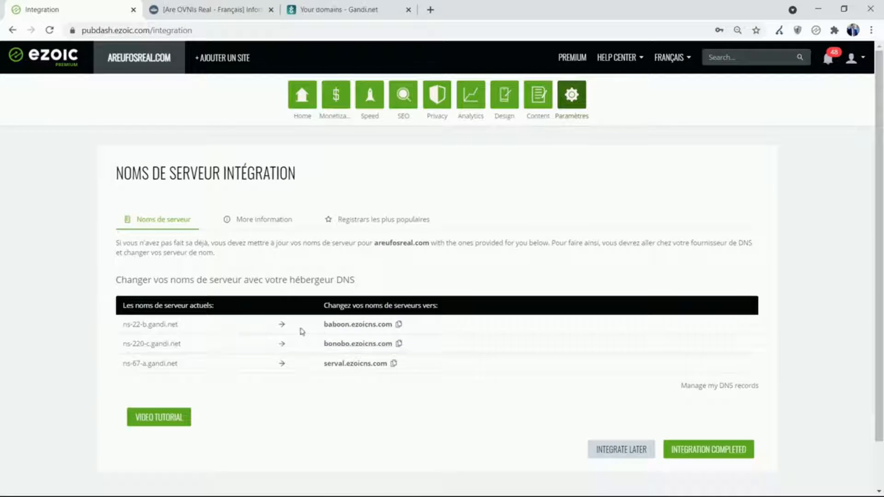
Copy the name server baboon.ezoicns.com and open the nameservers of areufosreal.com in Gandi.net.
left_click(398, 325)
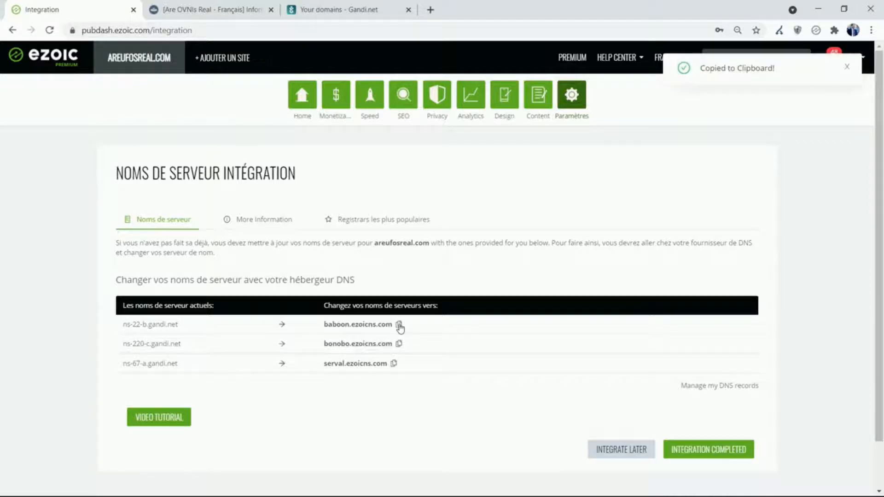
left_click(329, 16)
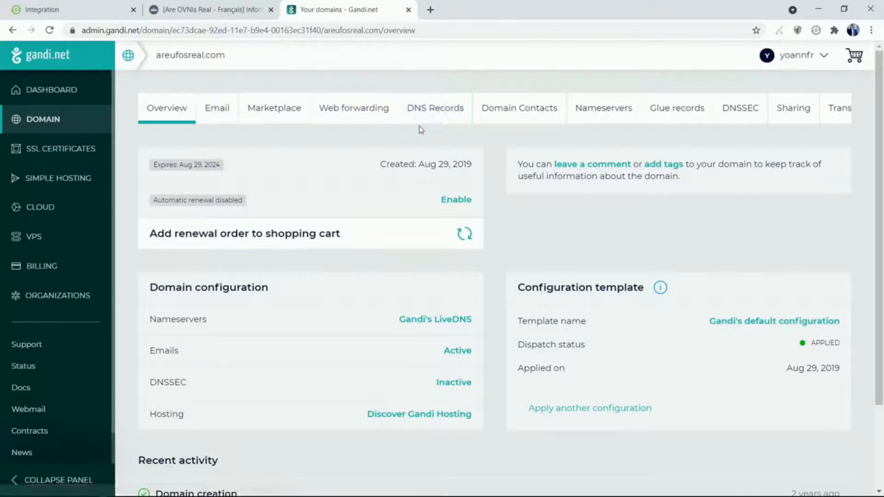
left_click(601, 111)
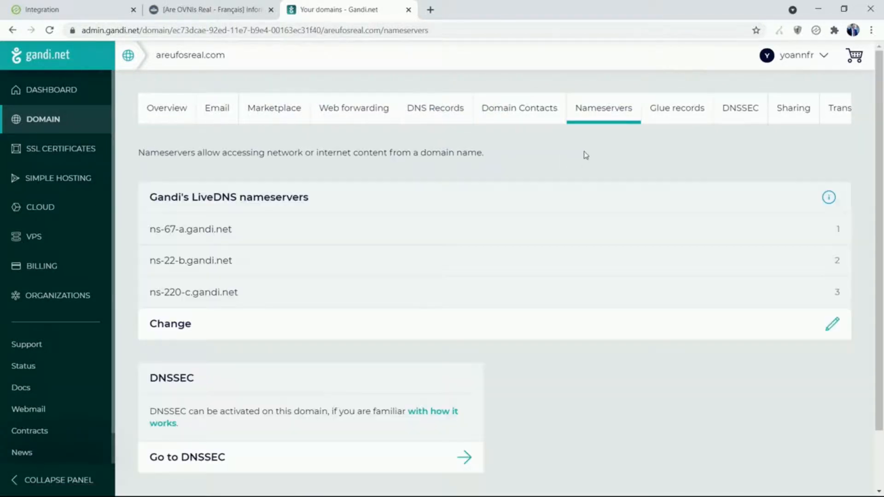
Review Gandi's DNS records and nameservers for areufosreal.com and compare them with Ezoic's name server list.
left_click(433, 109)
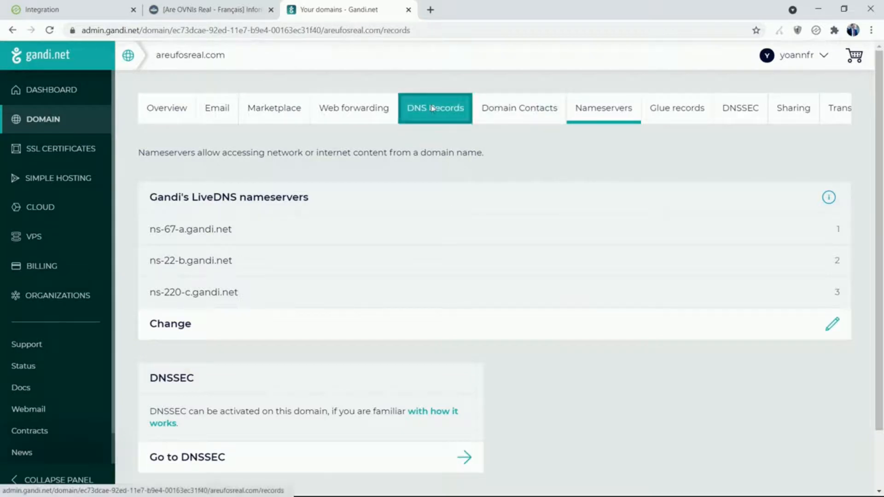
scroll(493, 159, "down", 3)
scroll(530, 173, "up", 3)
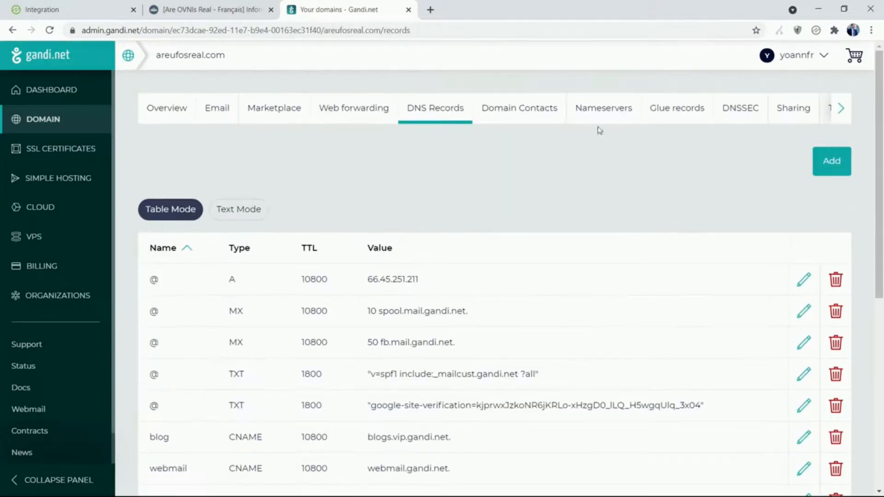
left_click(600, 115)
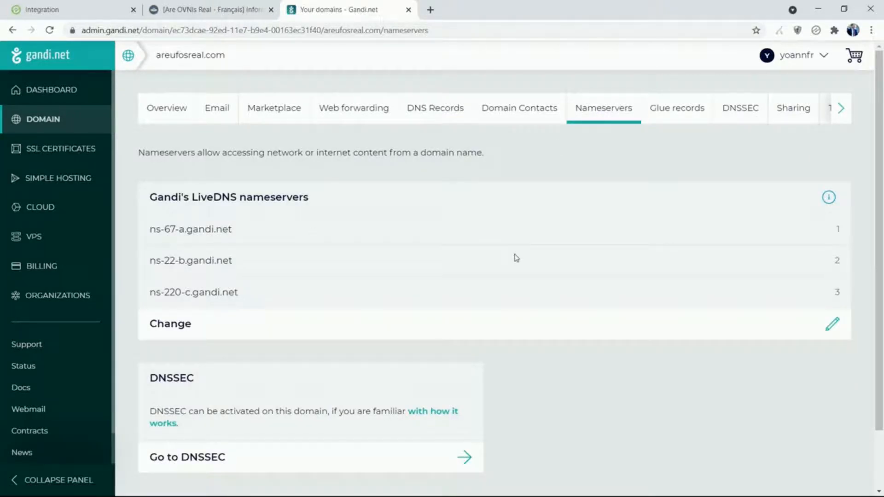
left_click(44, 10)
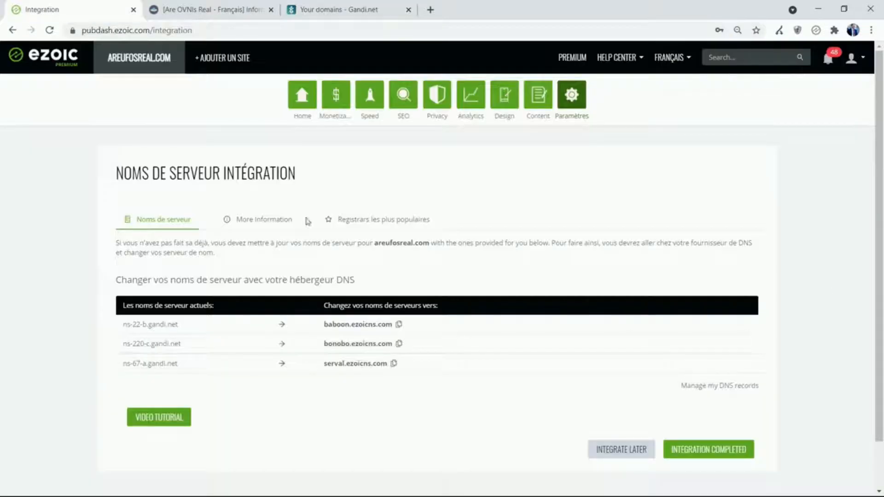
left_click(341, 9)
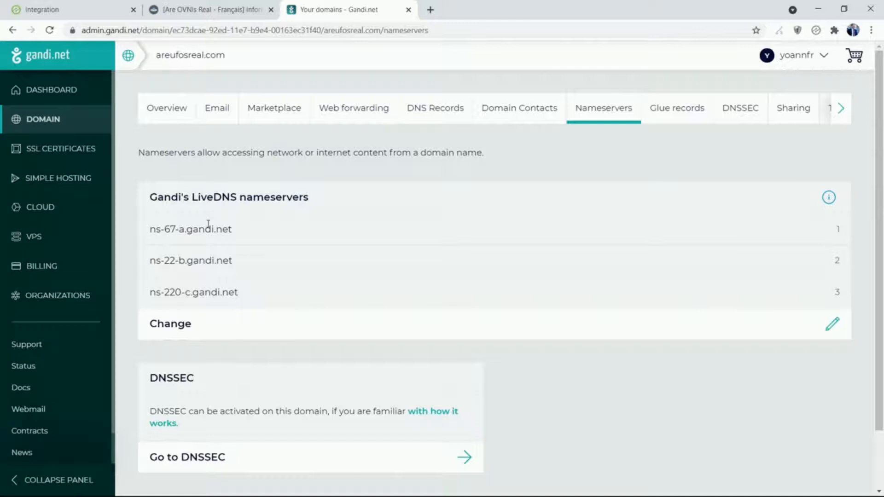
left_click(451, 120)
scroll(466, 228, "down", 2)
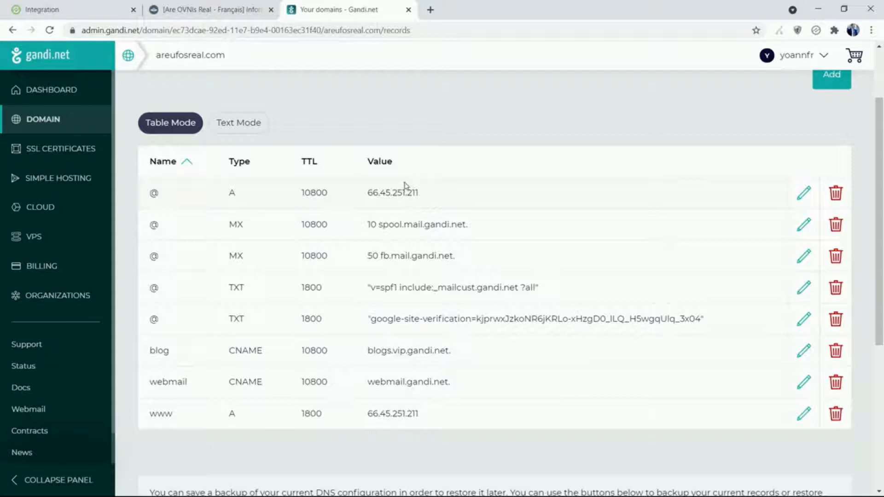
scroll(385, 183, "up", 2)
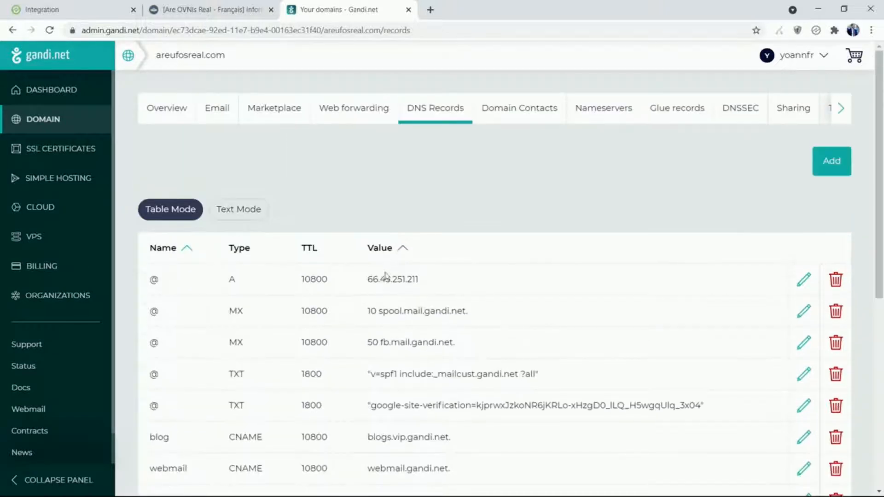
Open the nameservers of areufosreal.com for editing and select the text of the first LiveDNS nameserver.
left_click(596, 111)
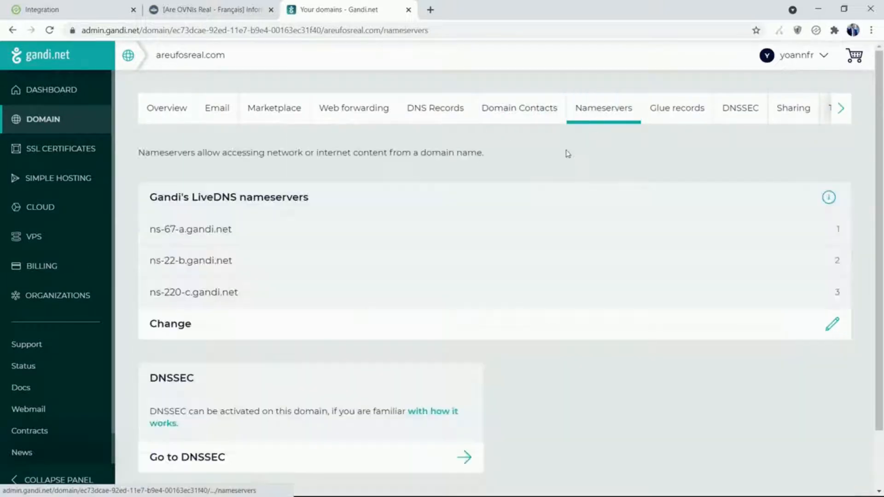
left_click(831, 327)
left_click(248, 282)
left_click_drag(249, 281, 162, 281)
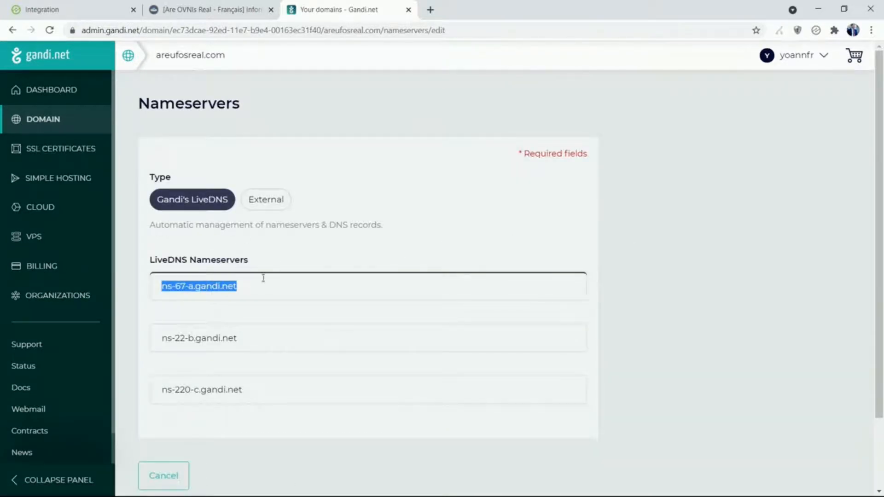
Copy baboon.ezoicns.com from Ezoic again and change the nameserver type in Gandi.net to External.
left_click(102, 11)
left_click(400, 326)
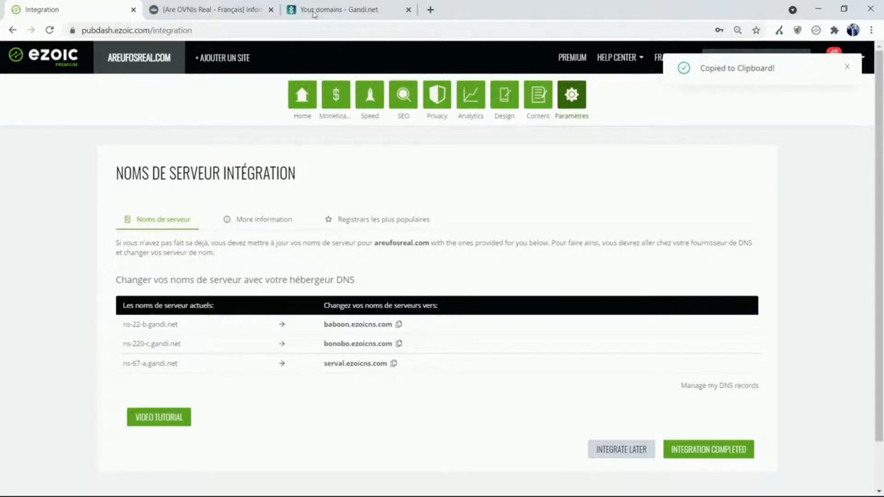
left_click(344, 9)
left_click(254, 286)
left_click_drag(254, 286, 160, 286)
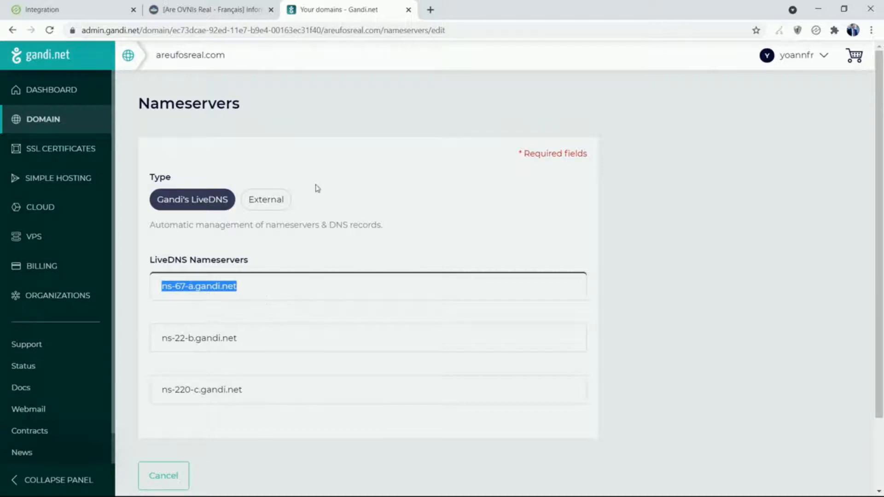
left_click(256, 200)
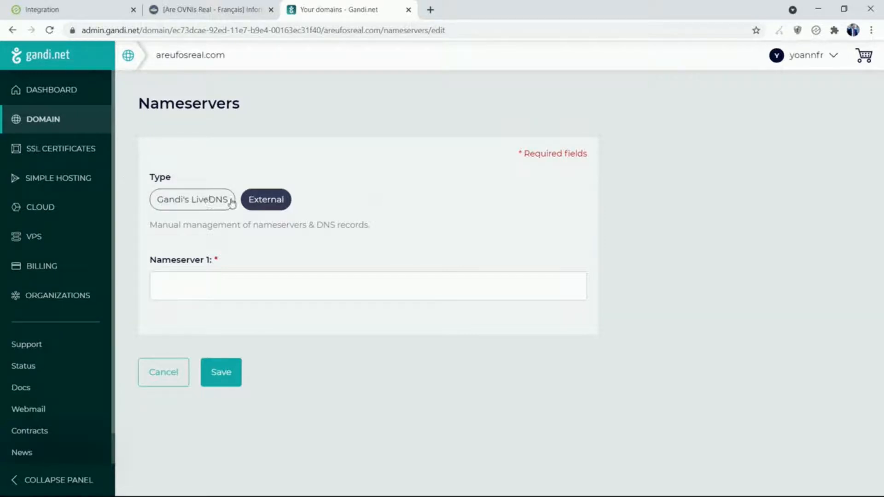
Enter baboon.ezoicns.com as Nameserver 1, then copy bonobo.ezoicns.com from Ezoic and enter it as Nameserver 2 in Gandi.net.
left_click(247, 283)
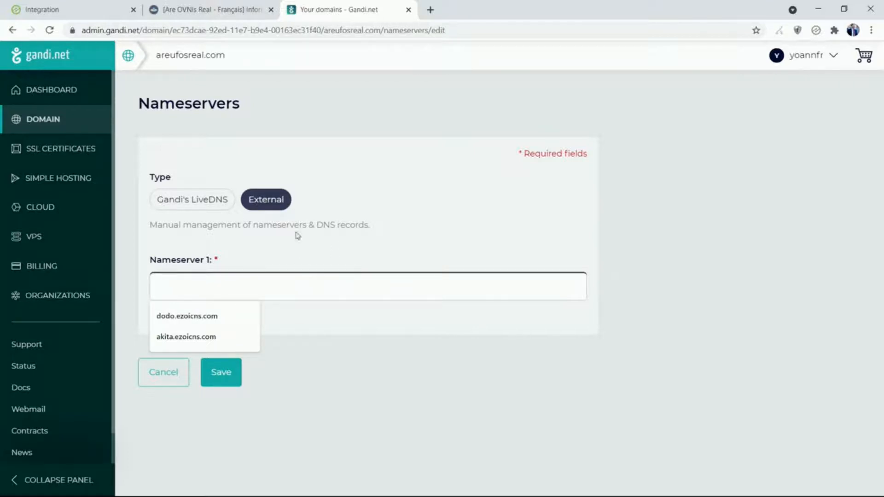
key("ctrl+v")
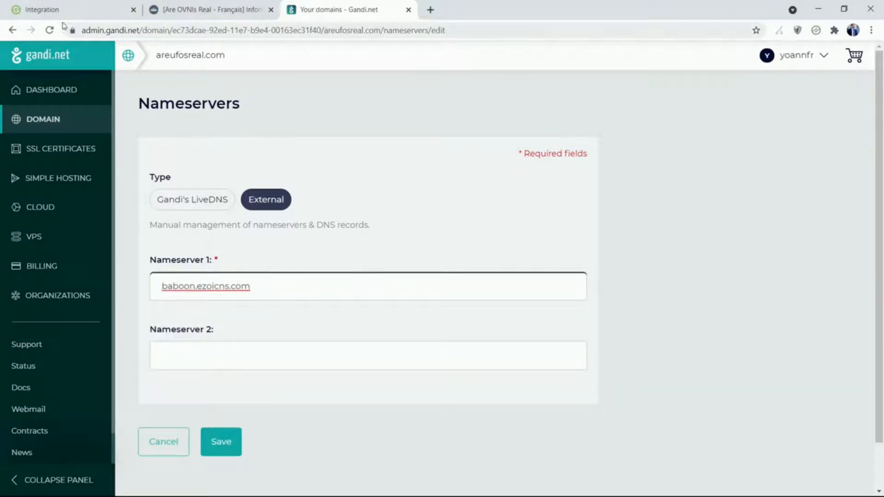
key("ctrl+1")
left_click(399, 344)
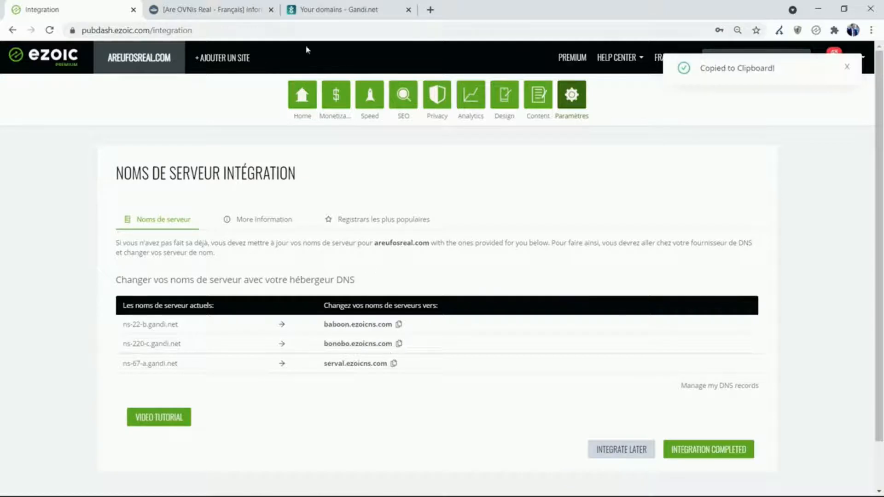
left_click(341, 9)
left_click(213, 346)
key("ctrl+v")
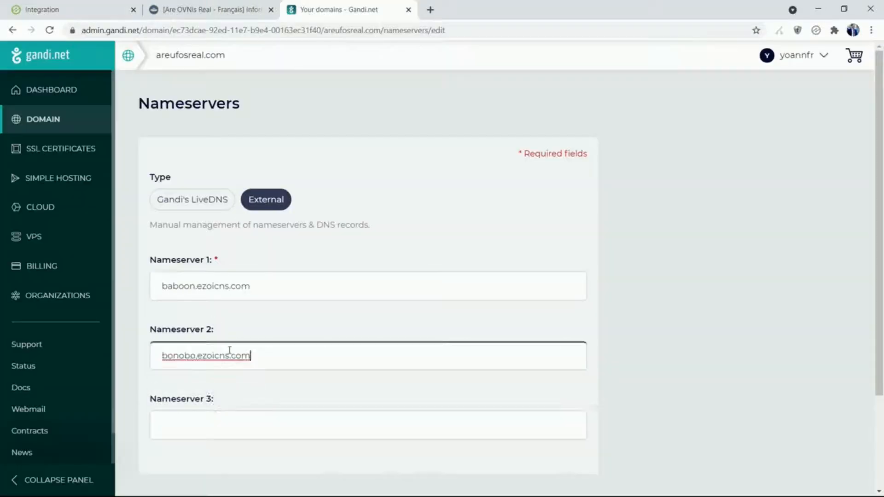
Copy serval.ezoicns.com from Ezoic, enter it as Nameserver 3 in Gandi.net, and save the external nameservers.
key("ctrl+1")
left_click(394, 364)
left_click(283, 13)
left_click(202, 420)
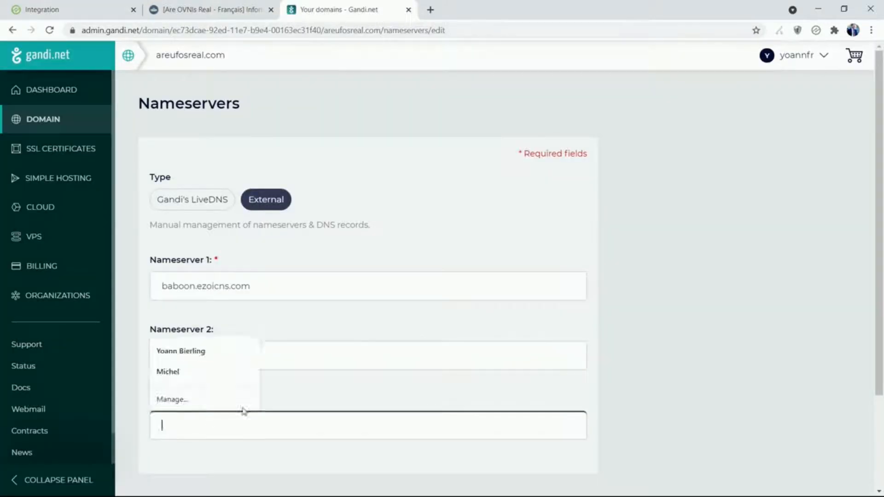
key("ctrl+v")
scroll(394, 350, "down", 4)
left_click(221, 393)
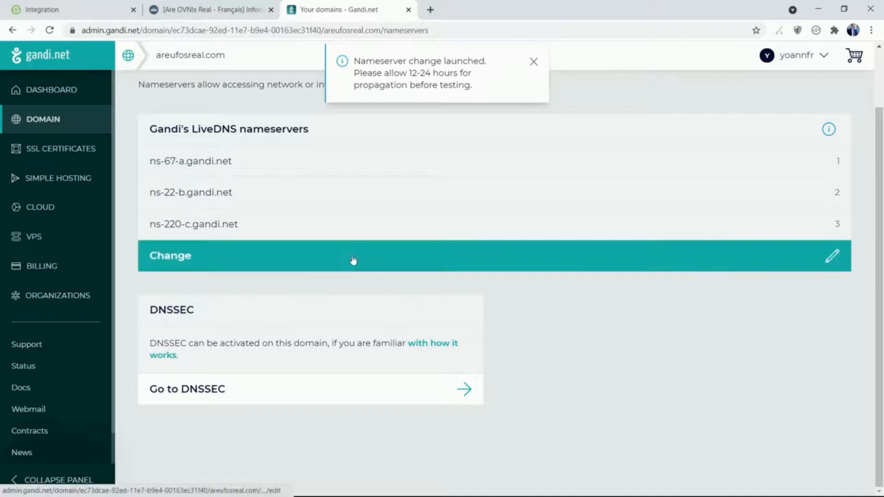
Check the external nameservers and the DNS records of areufosreal.com in Gandi.net.
scroll(351, 267, "up", 2)
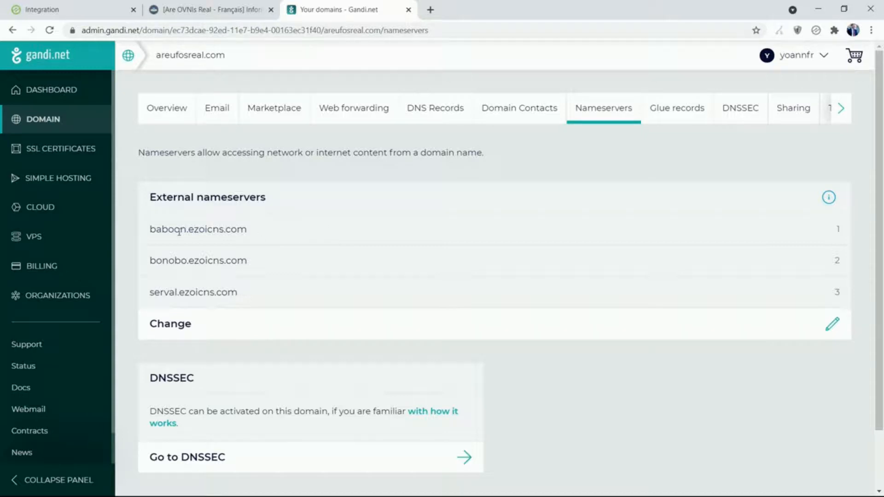
left_click(435, 108)
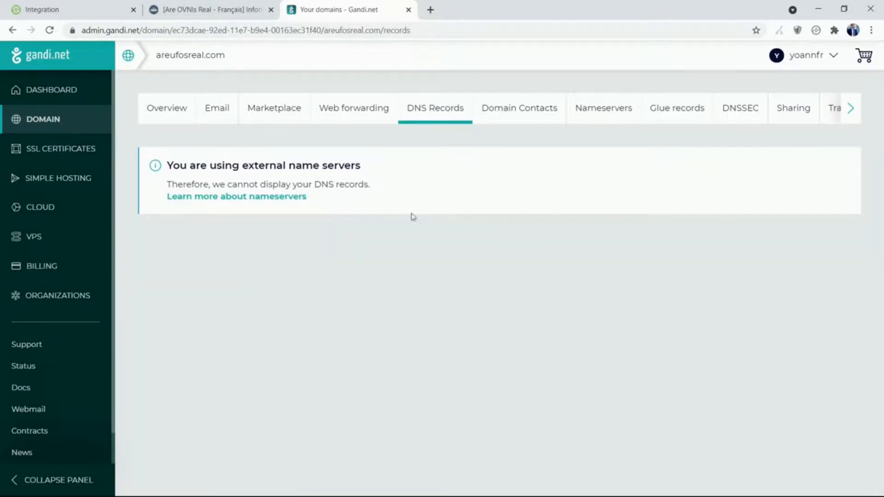
left_click(599, 109)
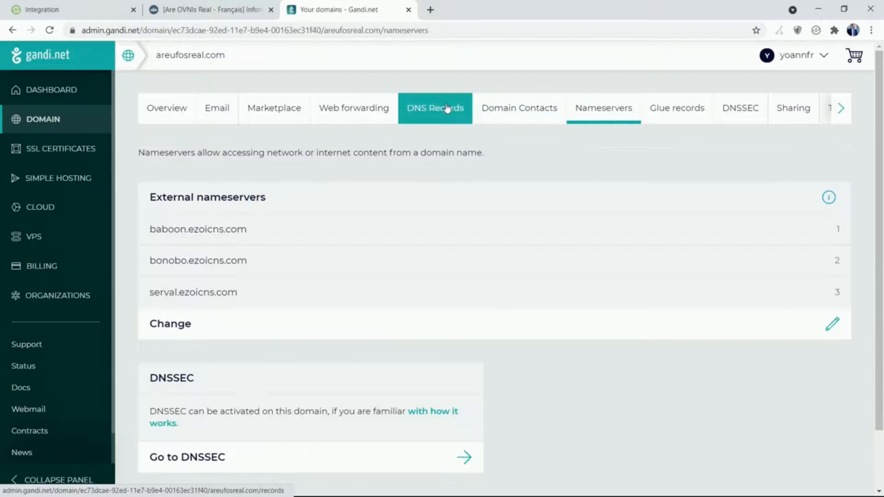
Switch back to Ezoic, mark the name server integration as completed, and confirm.
left_click(91, 12)
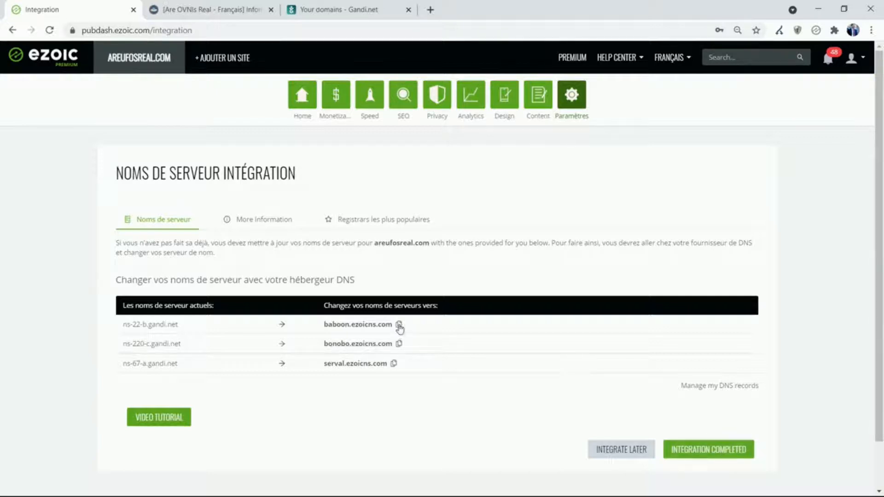
left_click(737, 450)
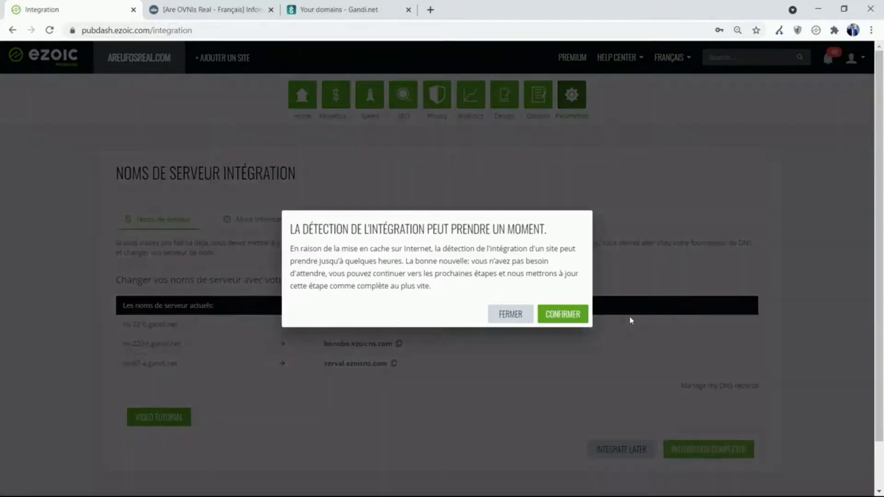
left_click(563, 314)
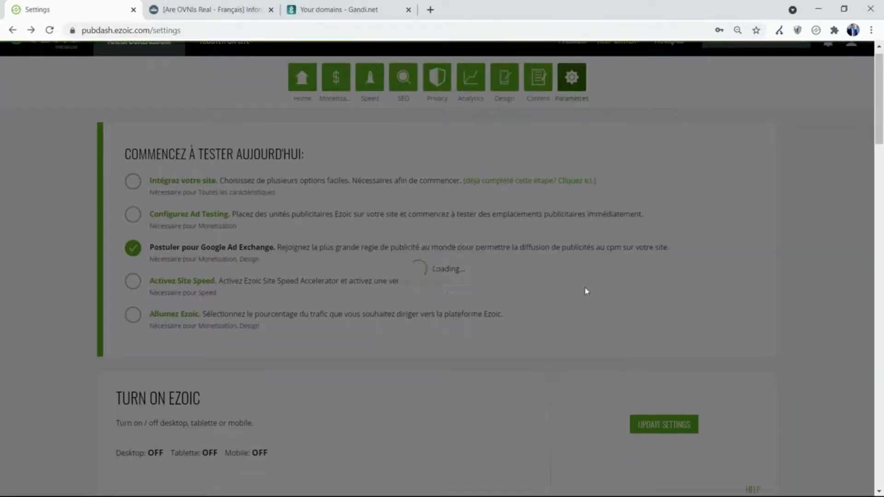
Examine the DNS records of areufosreal.com in the Ezoic settings, especially the name of the www A record.
scroll(521, 273, "down", 7)
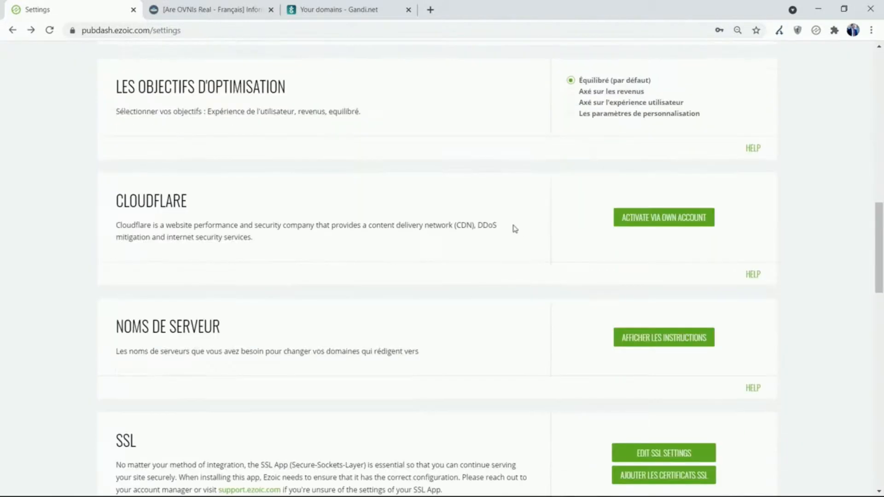
scroll(513, 227, "down", 7)
scroll(491, 225, "down", 10)
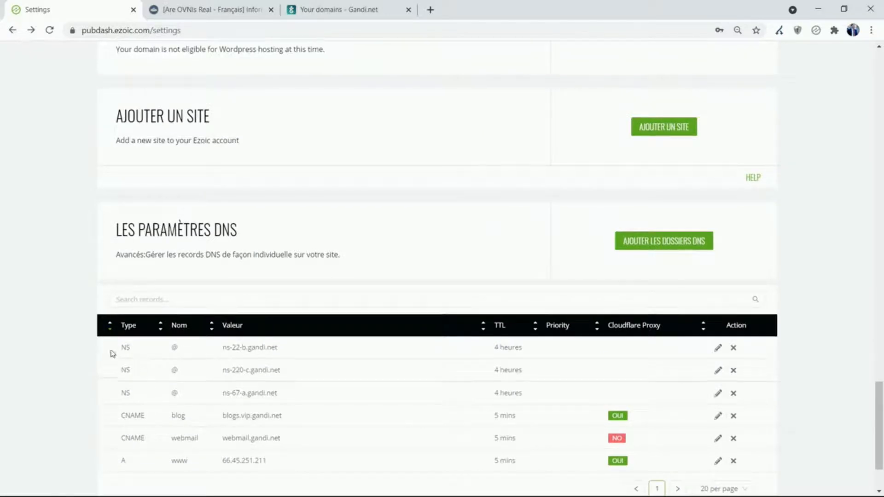
scroll(312, 310, "down", 2)
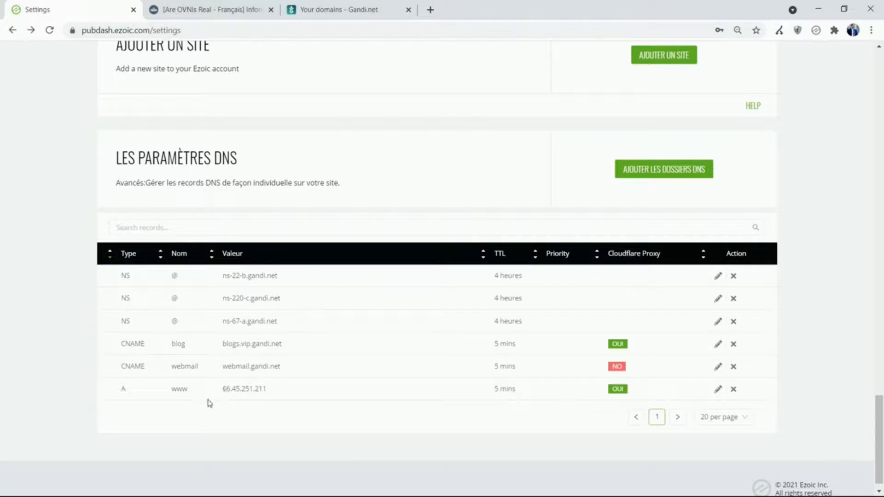
scroll(405, 306, "up", 20)
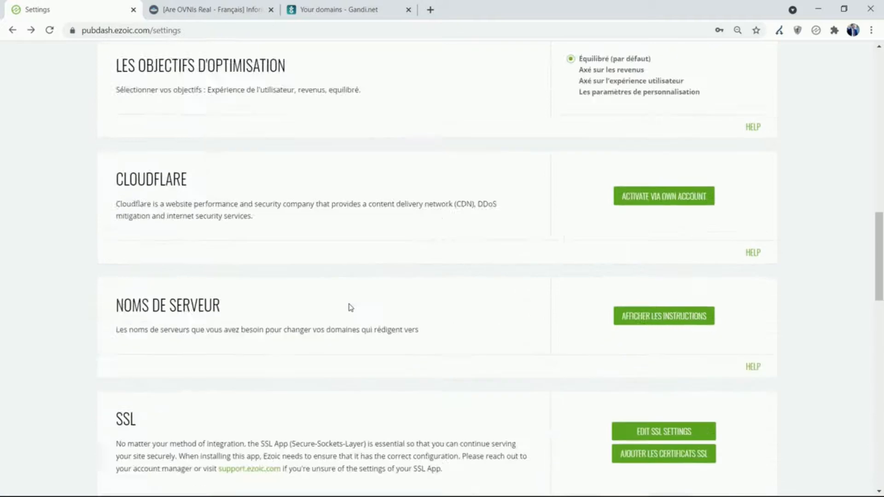
scroll(446, 278, "down", 20)
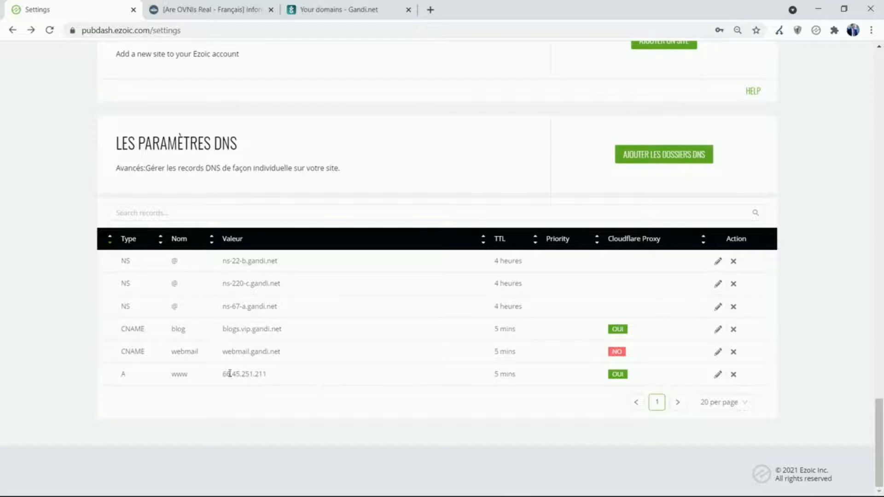
left_click_drag(176, 376, 187, 376)
left_click(178, 371)
double_click(175, 376)
left_click(183, 376)
double_click(177, 374)
Try to add an A record named @ with the value 66.45.251.211 copied from the www record and a TTL of 24 hours.
left_click(626, 157)
left_click(459, 388)
left_click_drag(222, 374, 271, 375)
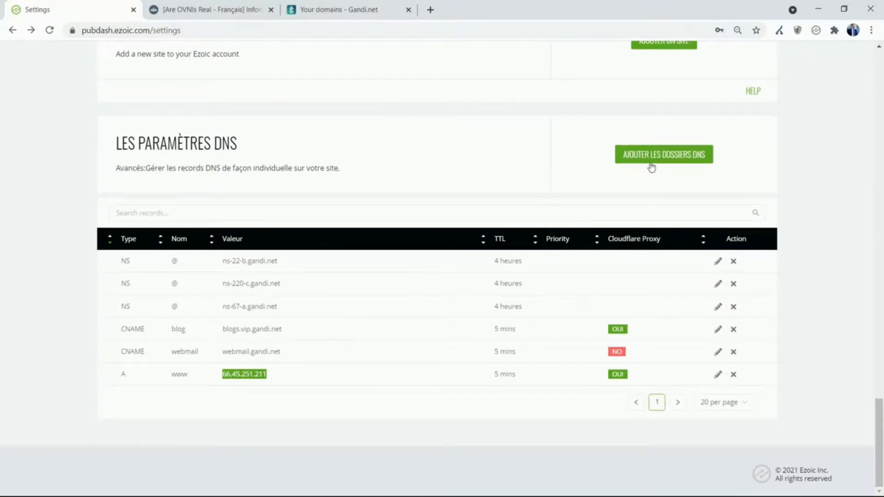
left_click(651, 165)
left_click(422, 229)
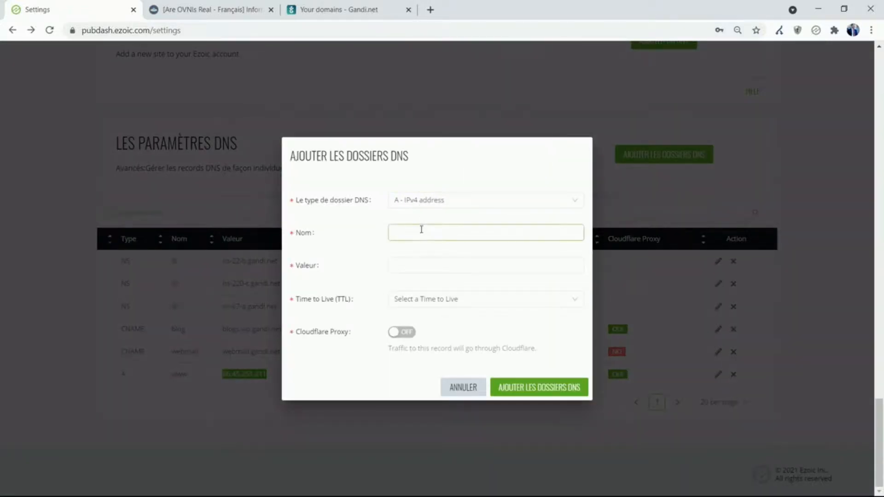
left_click(422, 228)
left_click(414, 256)
left_click(427, 266)
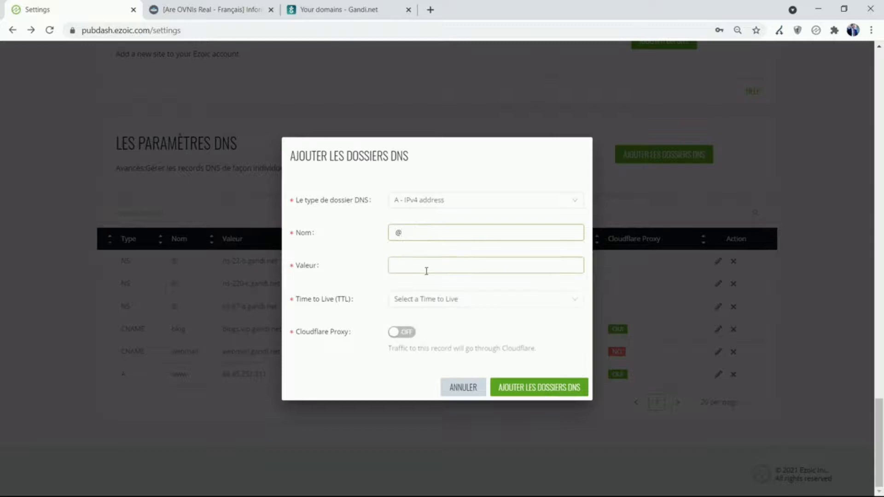
key("ctrl+v")
left_click(431, 300)
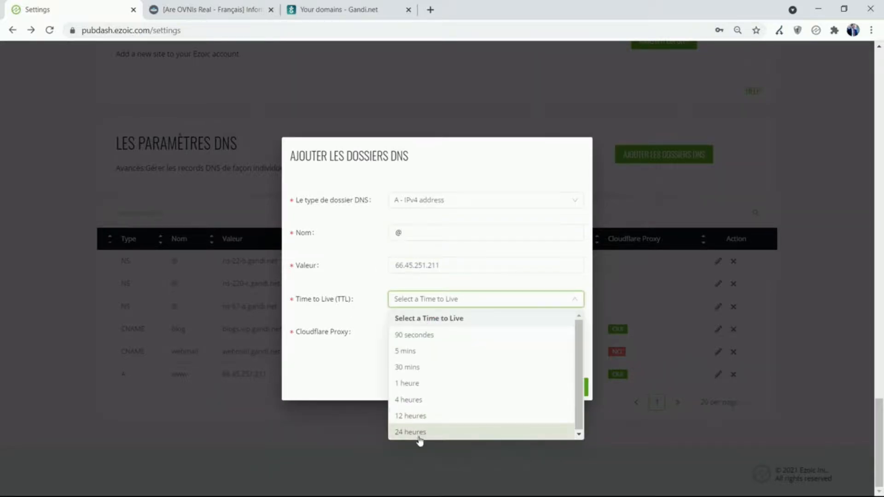
left_click(419, 433)
left_click(524, 387)
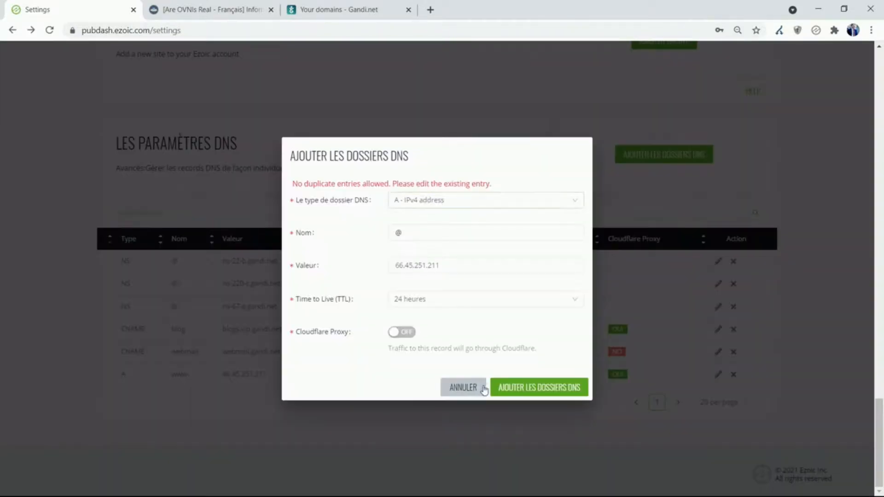
left_click(450, 389)
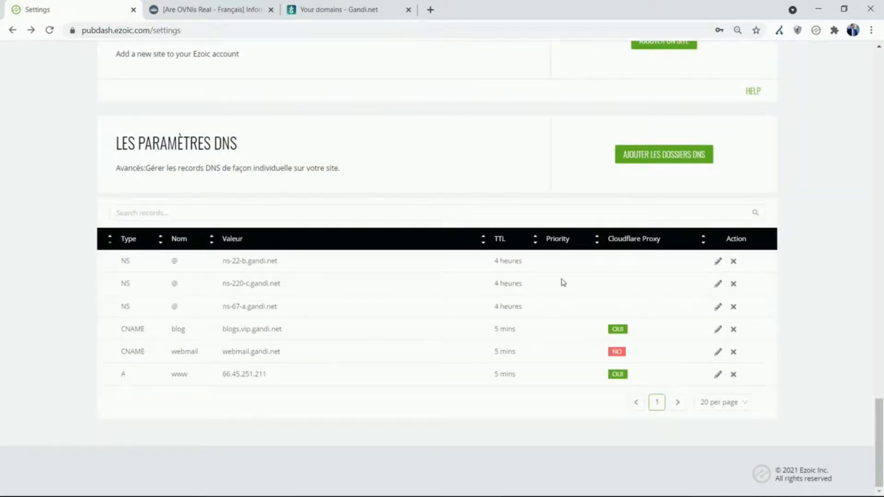
Reload the Ezoic settings page and check the getting-started checklist and the site integration status.
scroll(283, 220, "up", 20)
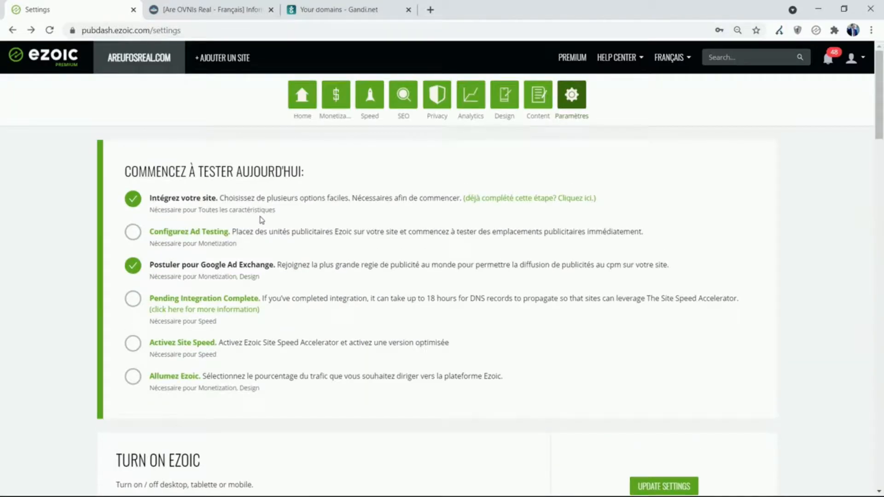
key("F5")
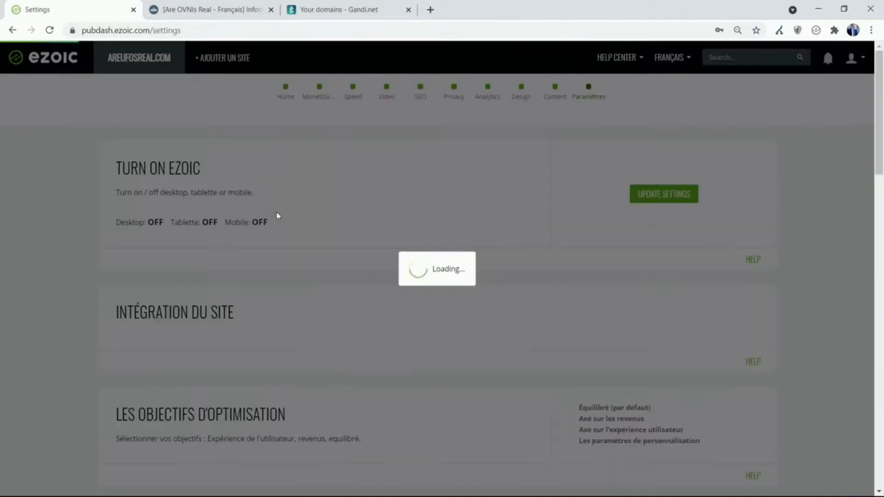
scroll(330, 206, "down", 10)
scroll(330, 222, "up", 10)
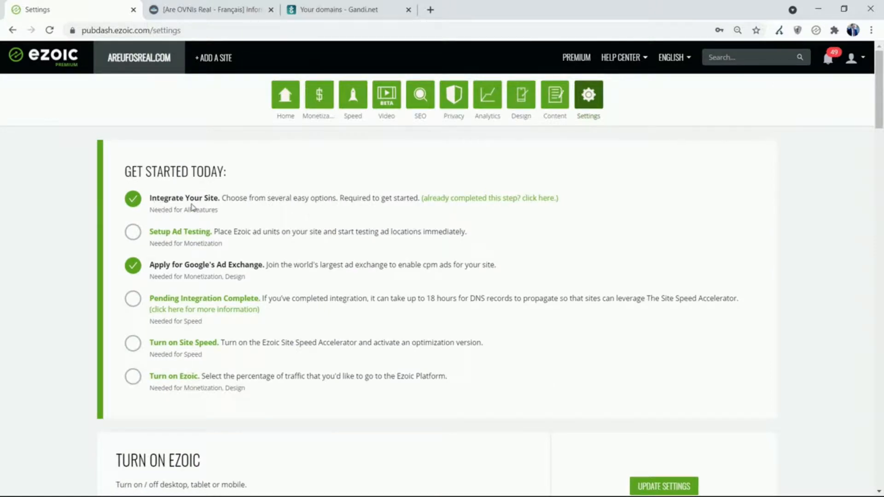
scroll(192, 207, "down", 15)
scroll(214, 212, "up", 4)
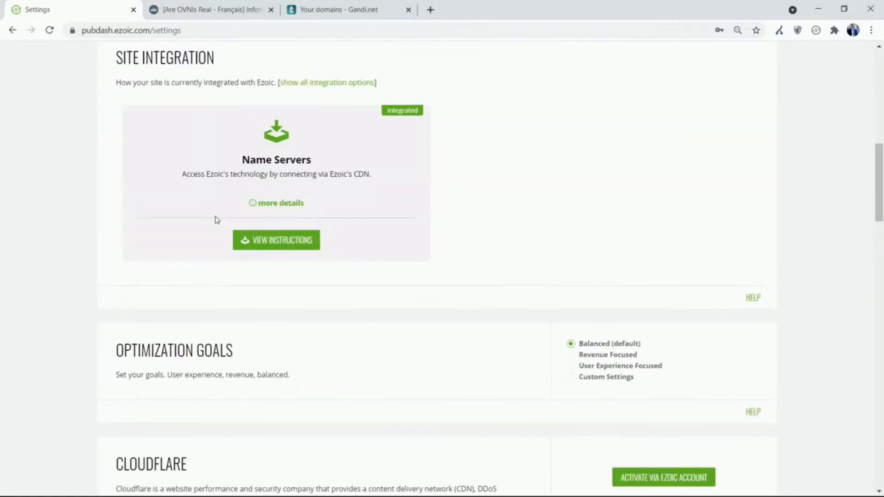
scroll(217, 220, "up", 1)
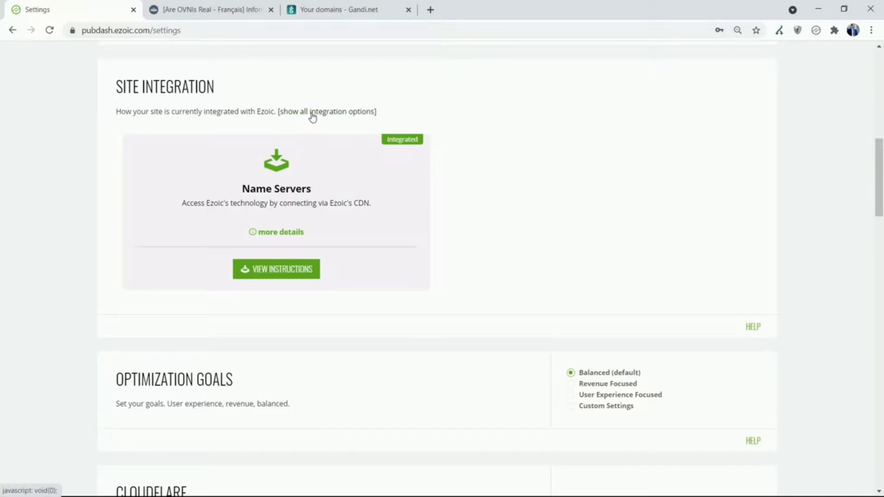
Examine the DNS settings table in Ezoic, checking the A, MX, NS, TXT and CNAME records for areufosreal.com.
scroll(322, 165, "down", 5)
scroll(311, 186, "down", 20)
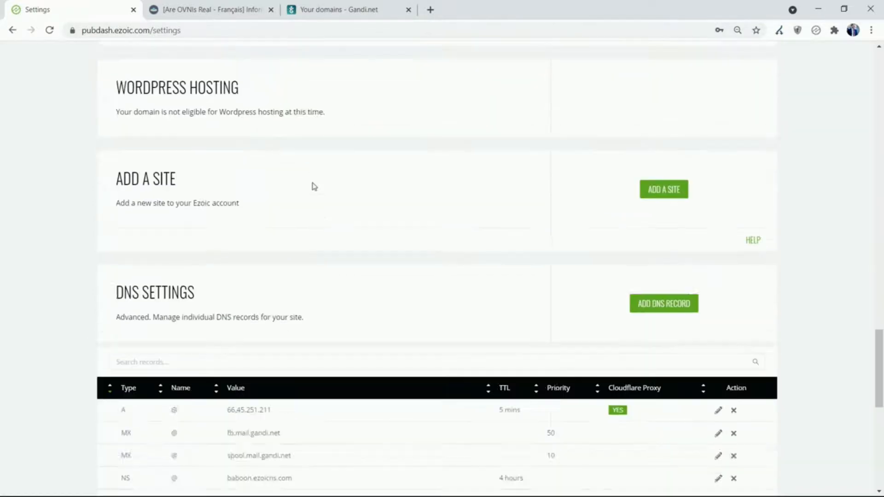
scroll(236, 220, "down", 4)
scroll(233, 304, "up", 3)
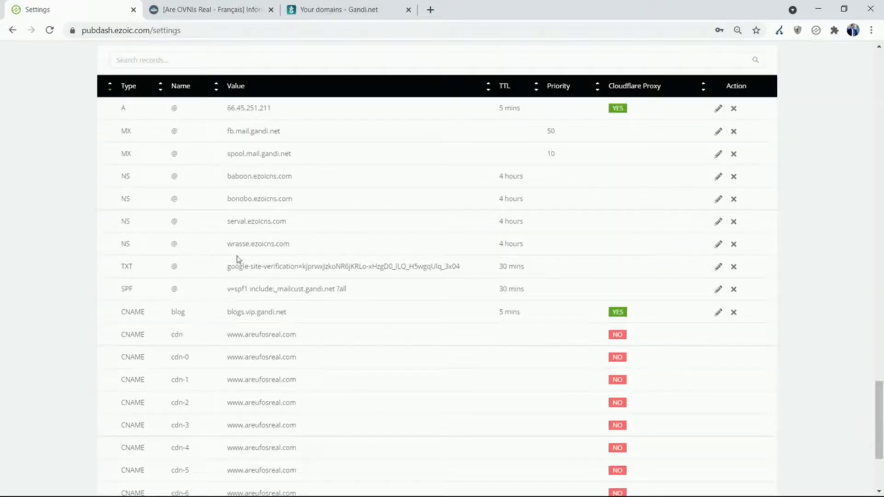
left_click_drag(239, 267, 328, 267)
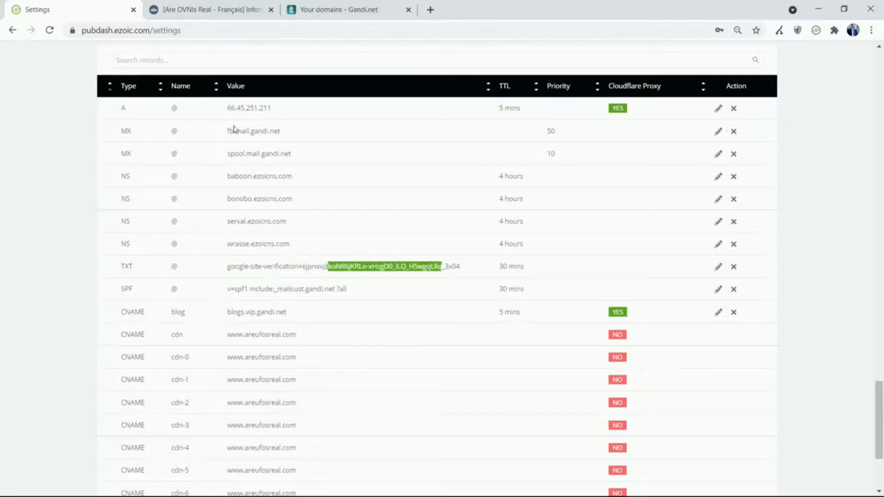
left_click_drag(224, 108, 277, 111)
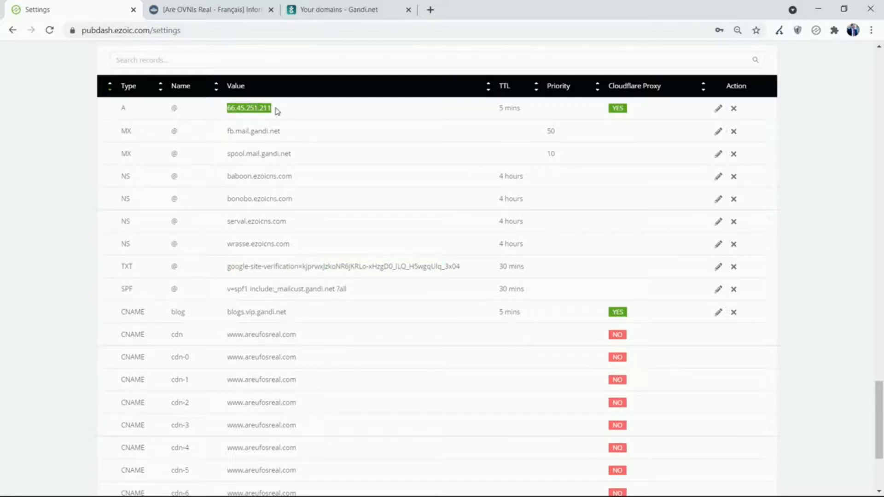
left_click(181, 111)
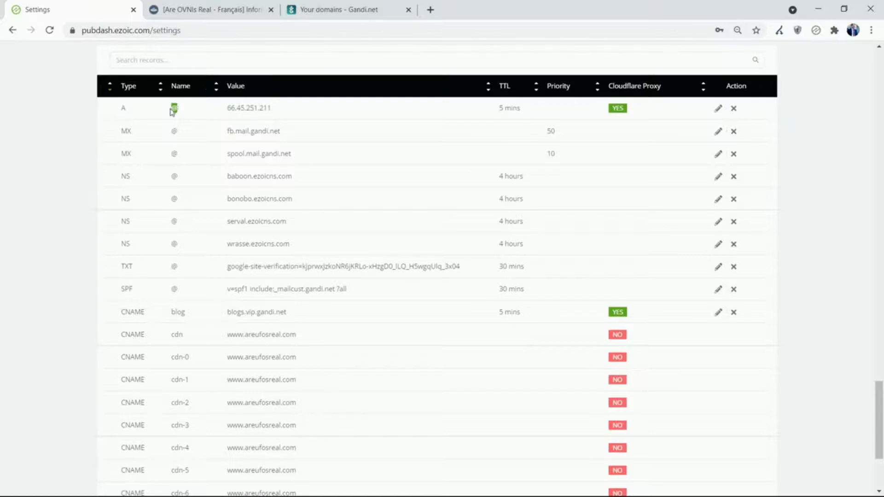
left_click_drag(286, 111, 247, 108)
scroll(316, 162, "down", 3)
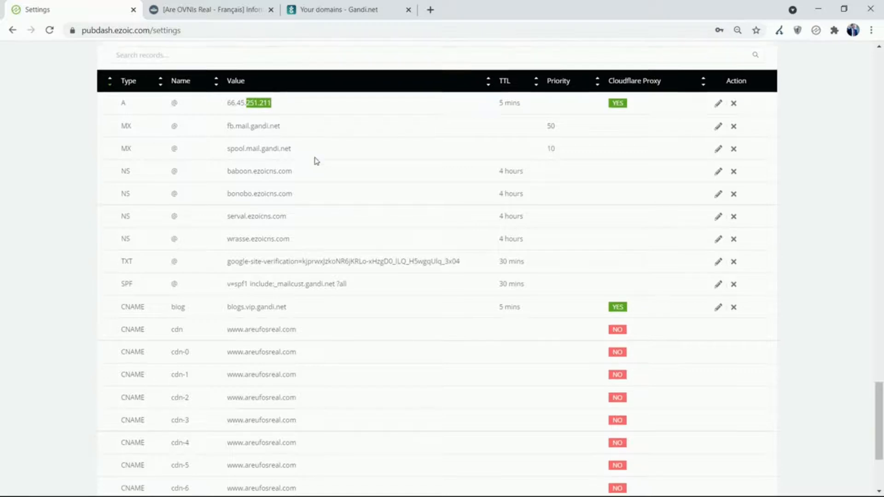
scroll(322, 152, "up", 5)
scroll(317, 175, "up", 5)
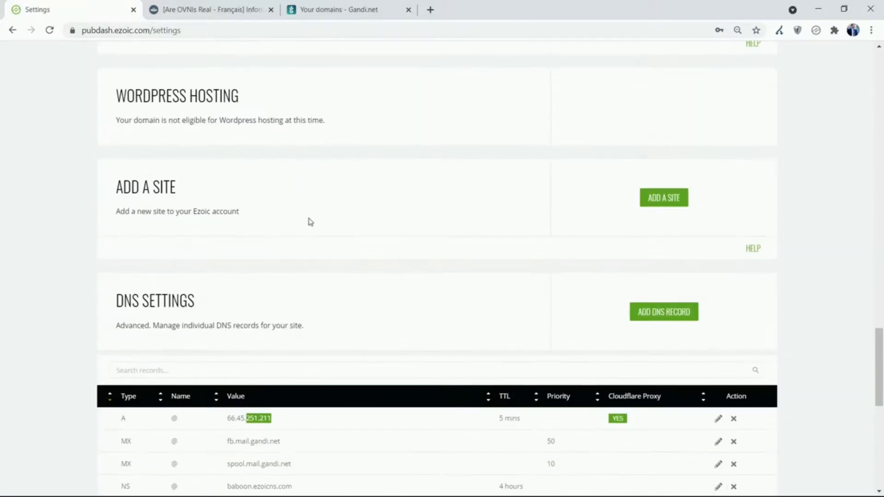
Activate Cloudflare for areufosreal.com through the Ezoic account in the Ezoic settings.
scroll(311, 222, "up", 2)
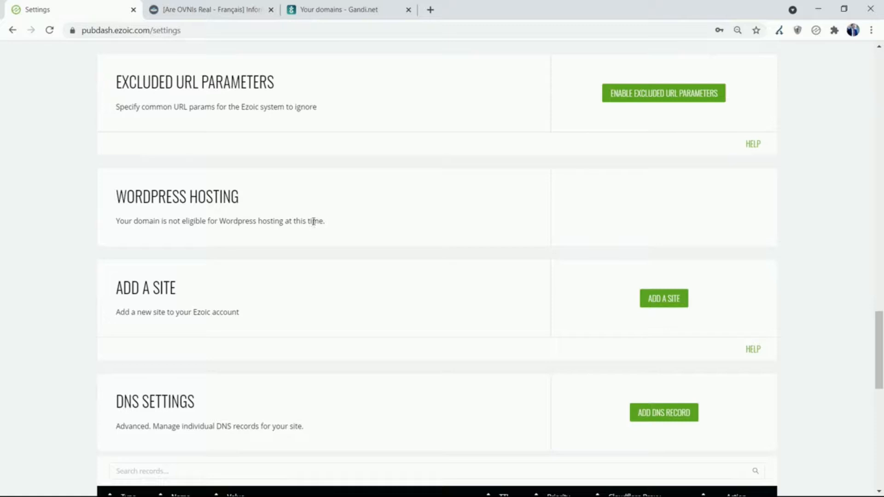
scroll(320, 222, "up", 14)
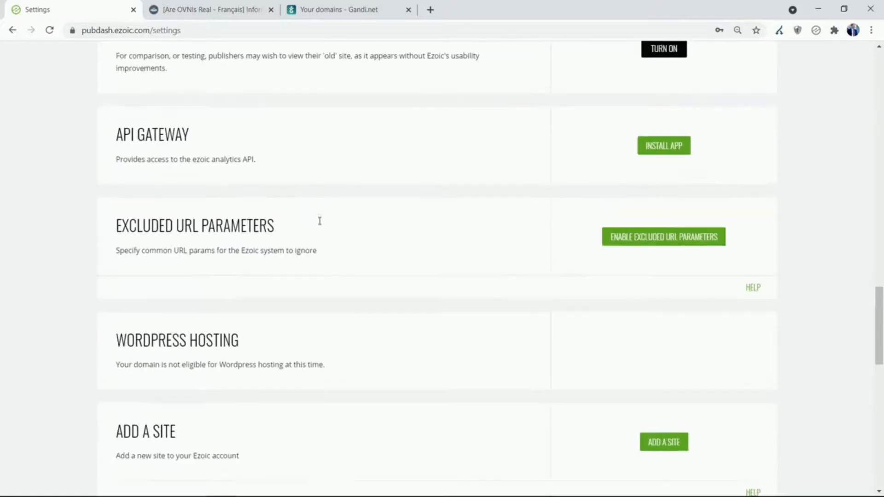
scroll(328, 228, "up", 3)
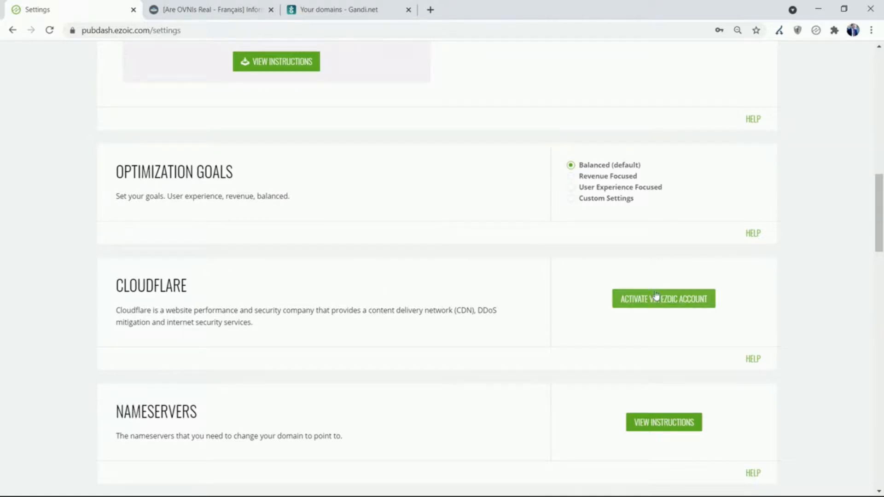
left_click(668, 304)
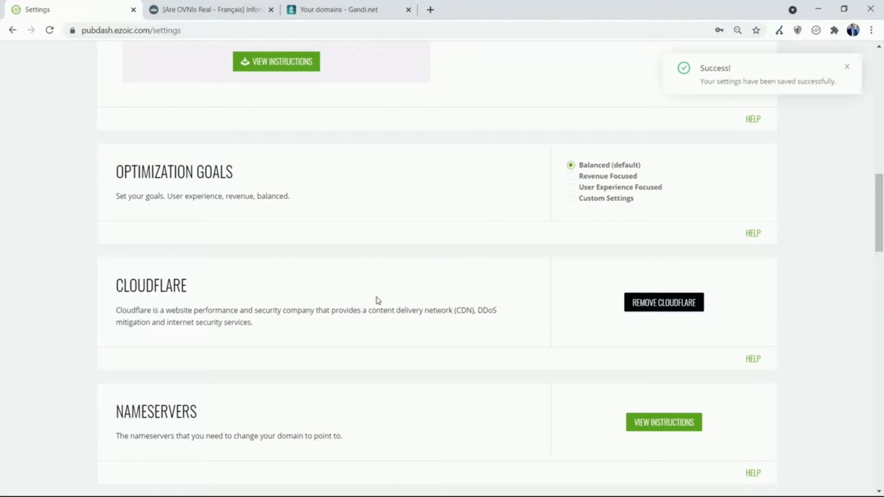
scroll(415, 286, "up", 3)
scroll(448, 318, "up", 10)
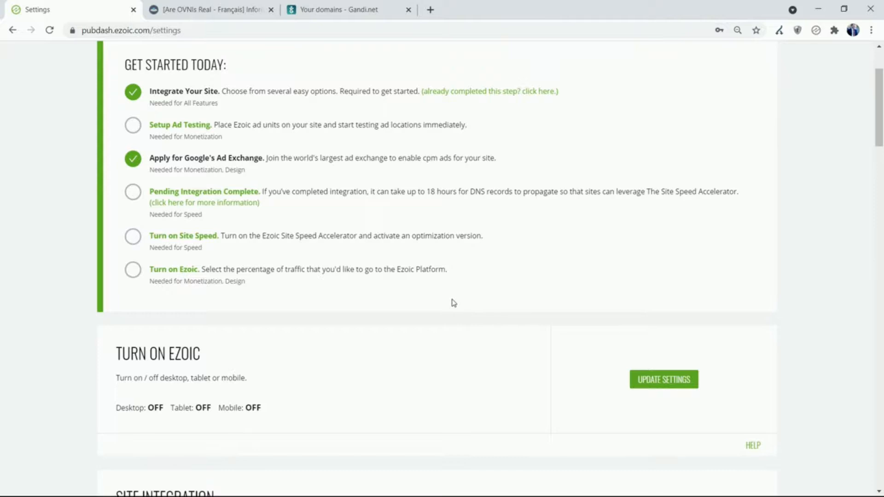
scroll(454, 303, "up", 2)
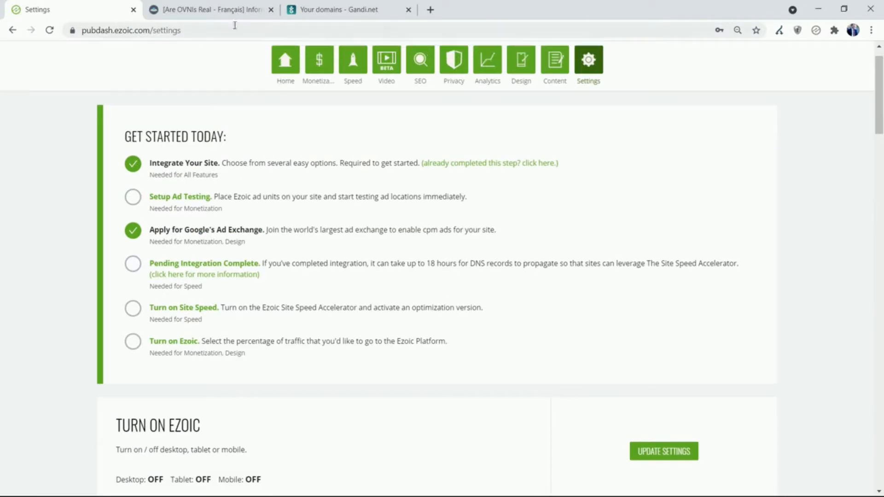
Inspect the redirect path of areufosreal.com/fr/home, checking the response details and server IP address of both the 301 and 200 entries.
left_click(210, 13)
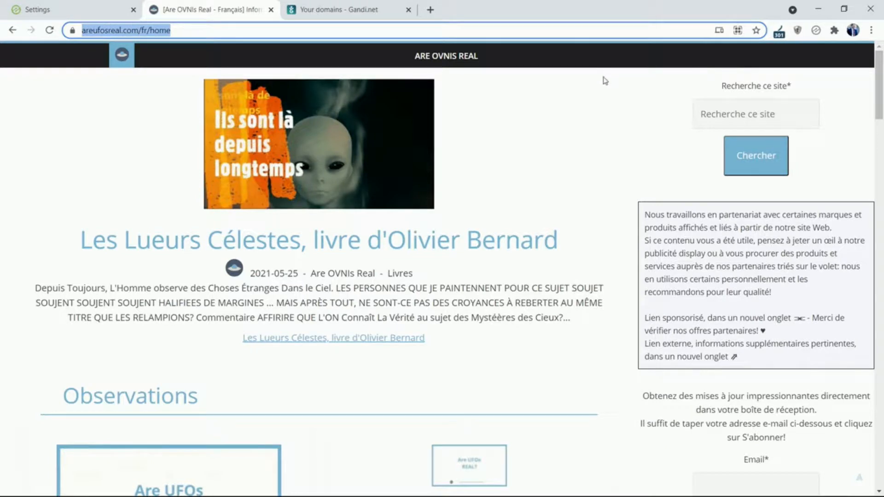
left_click(780, 32)
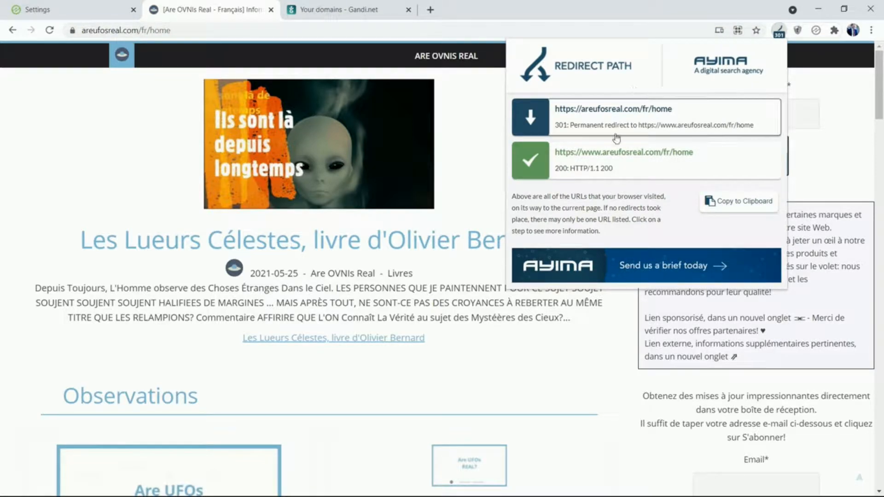
left_click(621, 170)
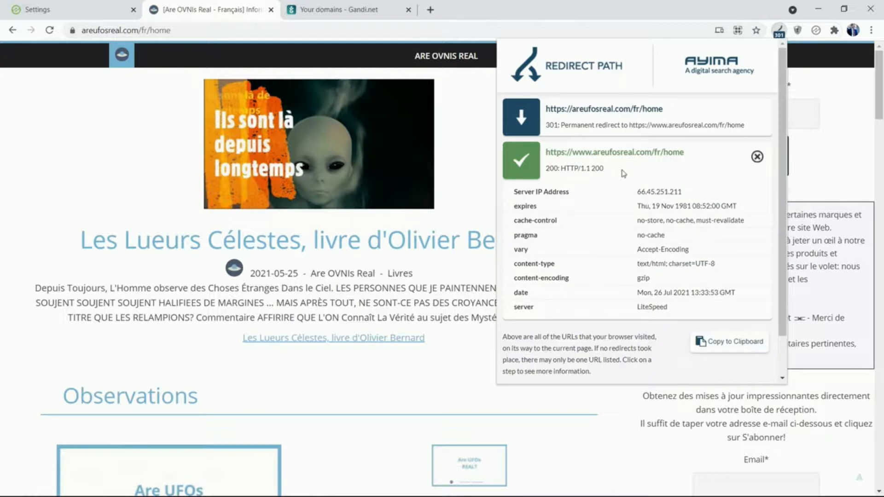
left_click(614, 129)
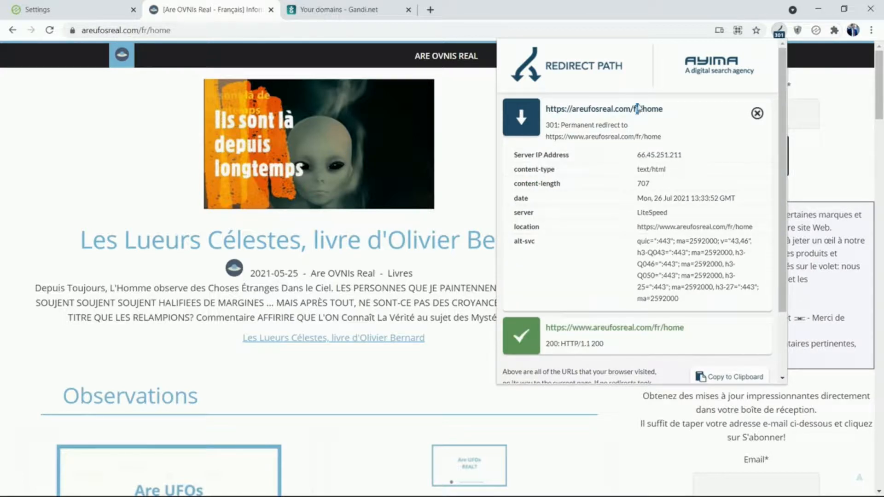
left_click(622, 336)
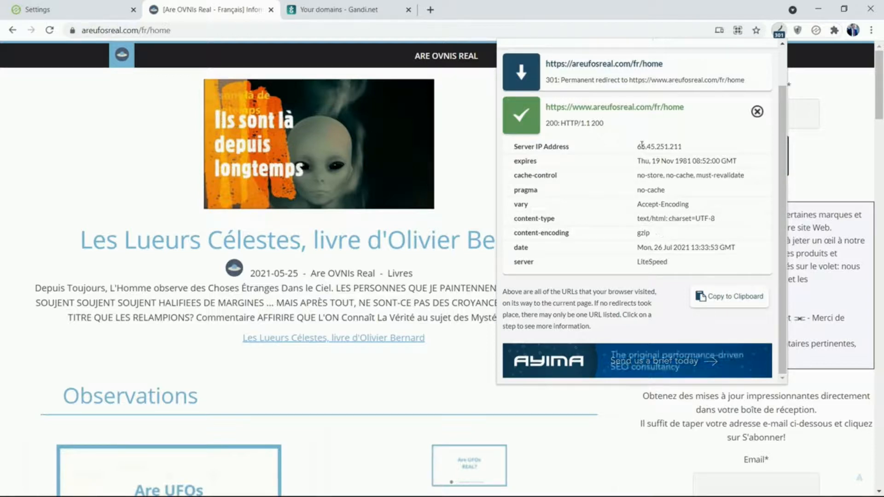
left_click_drag(638, 148, 690, 151)
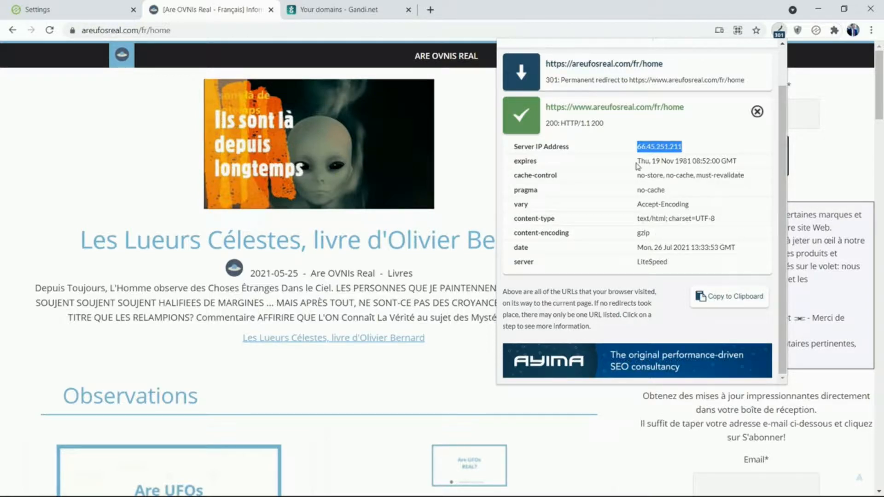
Duplicate the areufosreal.com/fr/home page in a new tab and check its server IP address with Redirect Path.
right_click(244, 11)
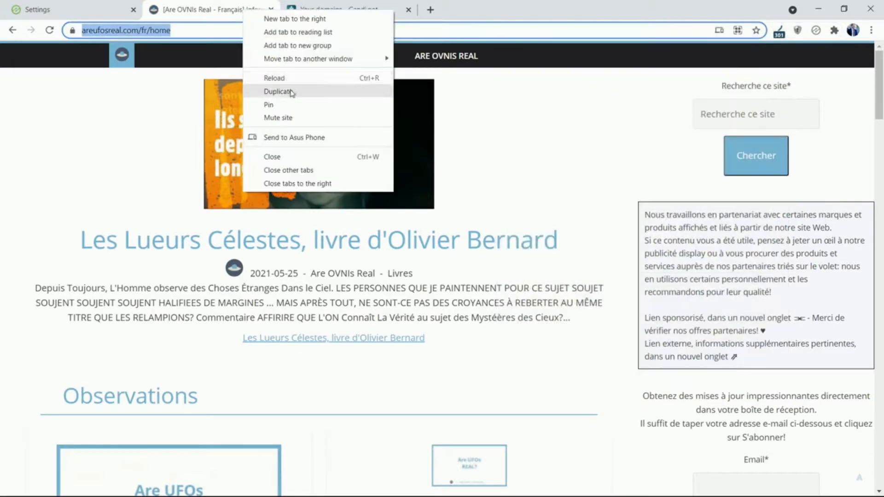
left_click(291, 92)
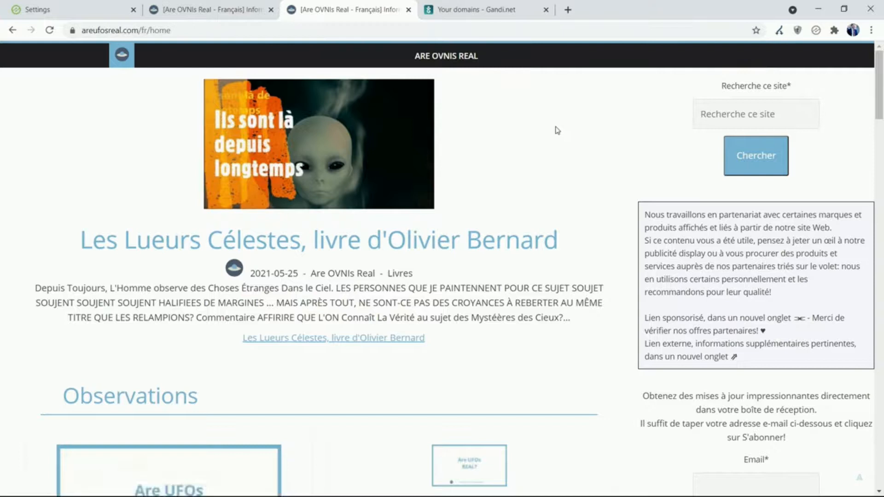
left_click(779, 30)
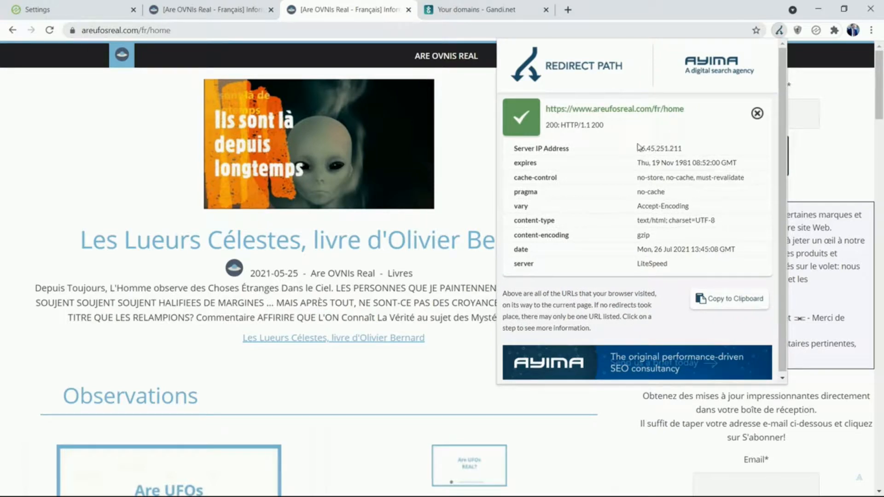
left_click_drag(635, 149, 694, 151)
left_click(655, 150)
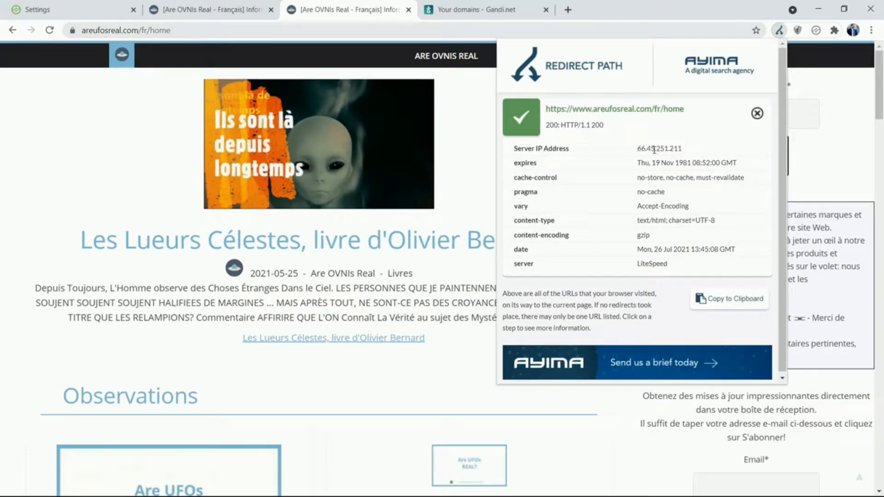
left_click_drag(638, 151, 691, 151)
left_click(690, 151)
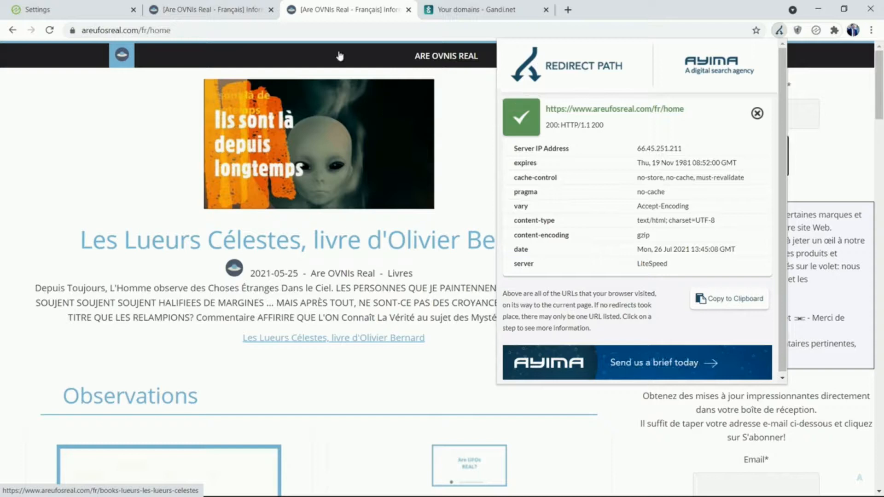
Return to Ezoic and review the getting-started checklist and overview on the home dashboard.
left_click(61, 18)
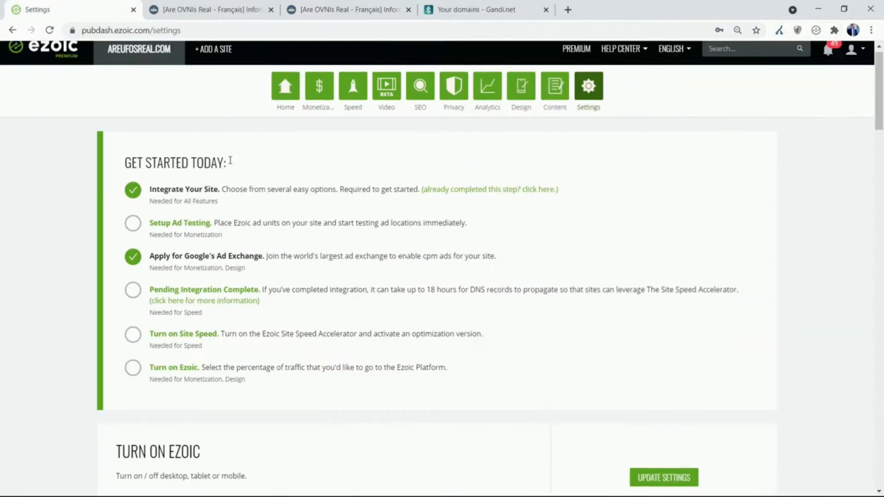
left_click(285, 94)
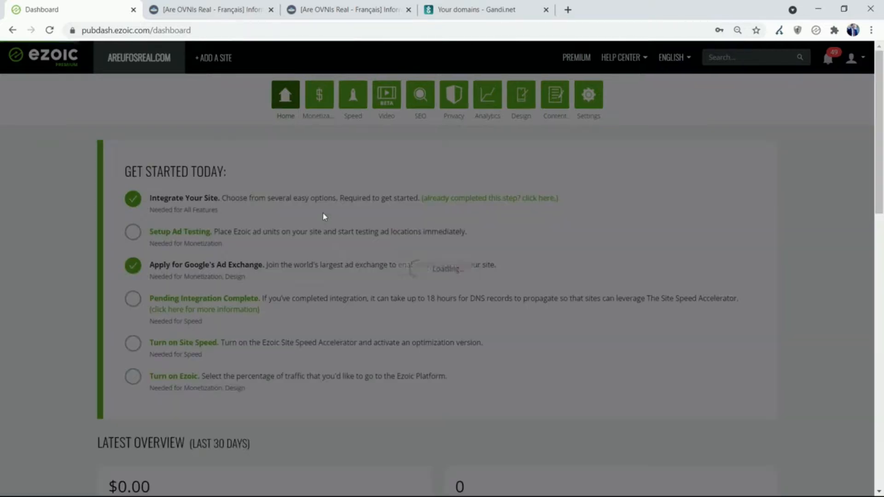
scroll(327, 184, "down", 4)
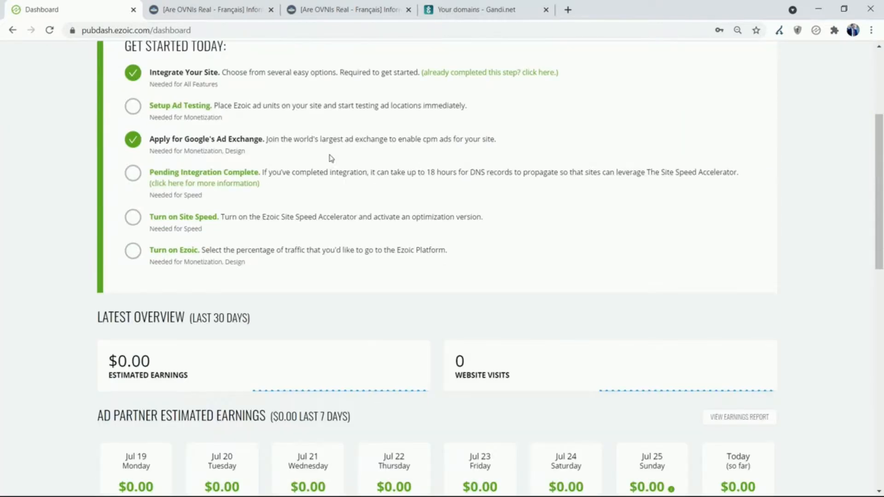
scroll(306, 166, "down", 7)
scroll(316, 160, "up", 10)
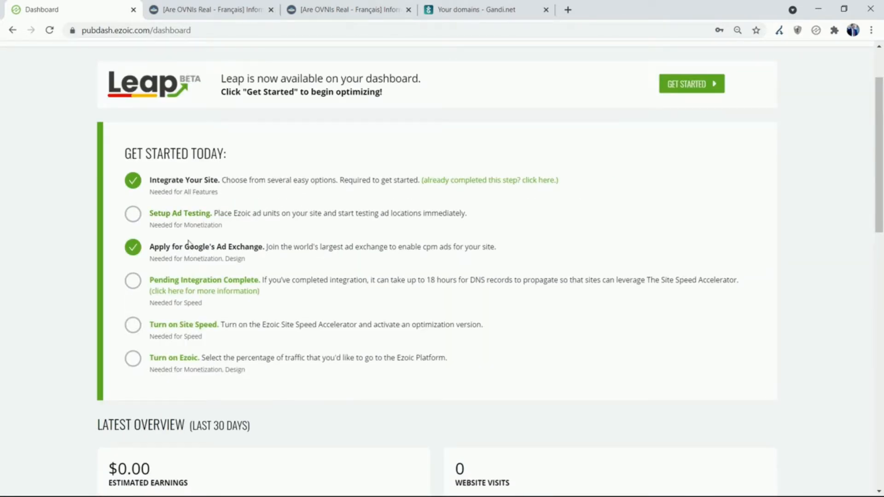
scroll(229, 350, "up", 2)
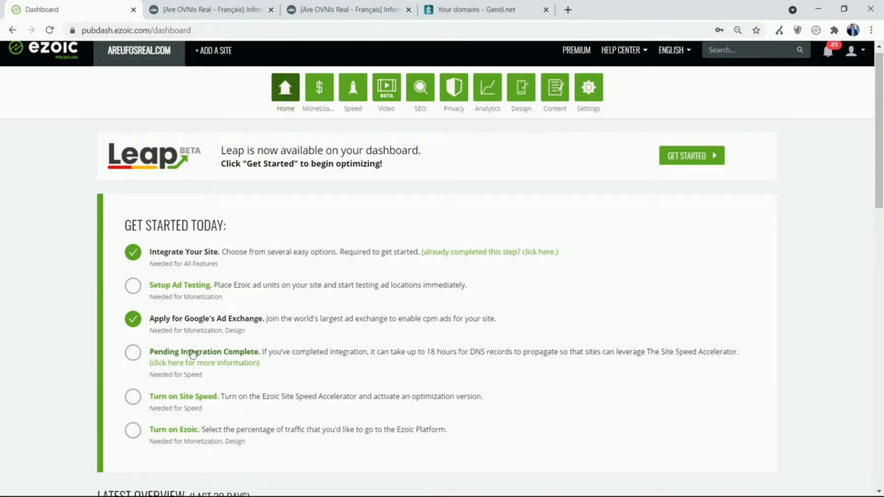
Open the Pending Integration Complete information and review the Speed page's checklist, speed settings and note on DNS record propagation.
left_click(202, 362)
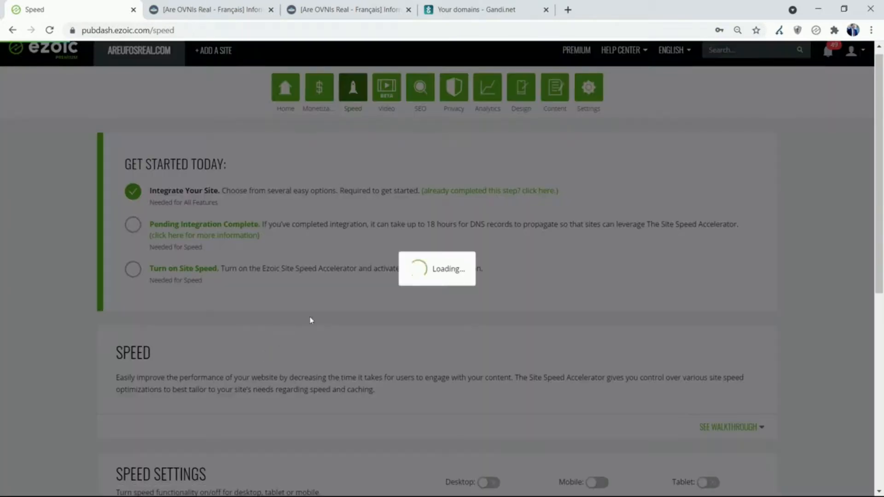
scroll(374, 267, "down", 1)
scroll(364, 249, "down", 5)
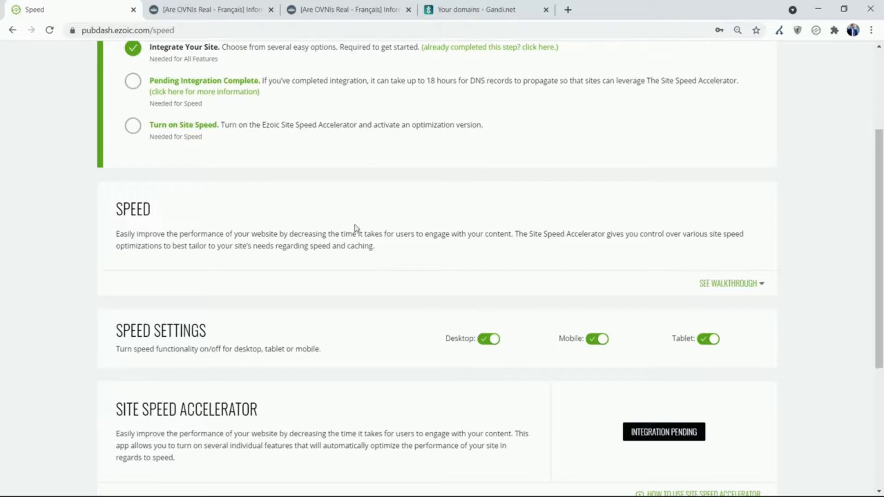
scroll(316, 262, "up", 6)
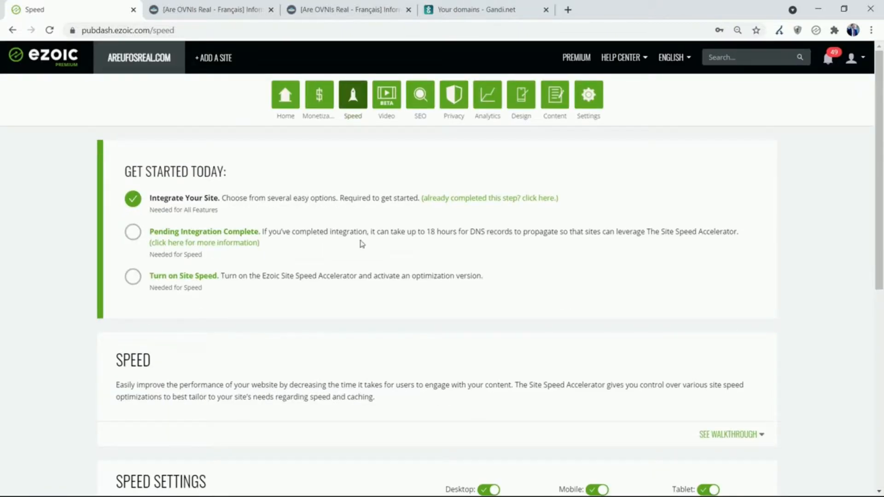
left_click_drag(470, 232, 513, 231)
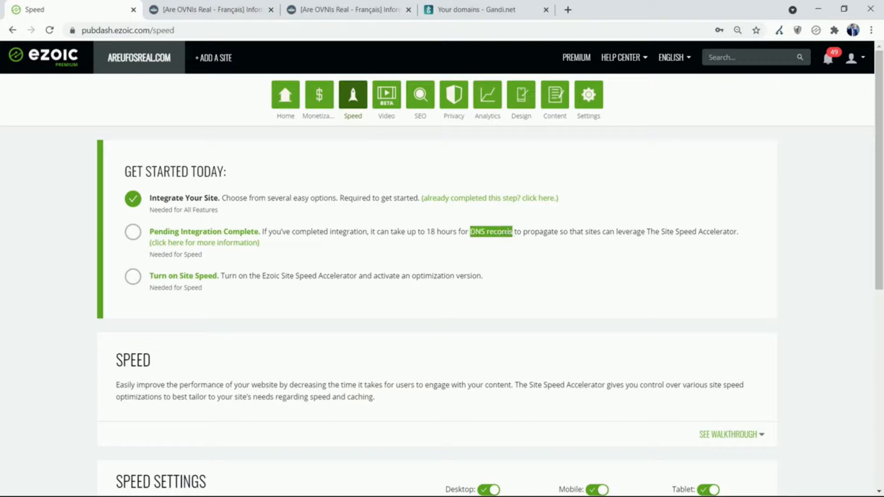